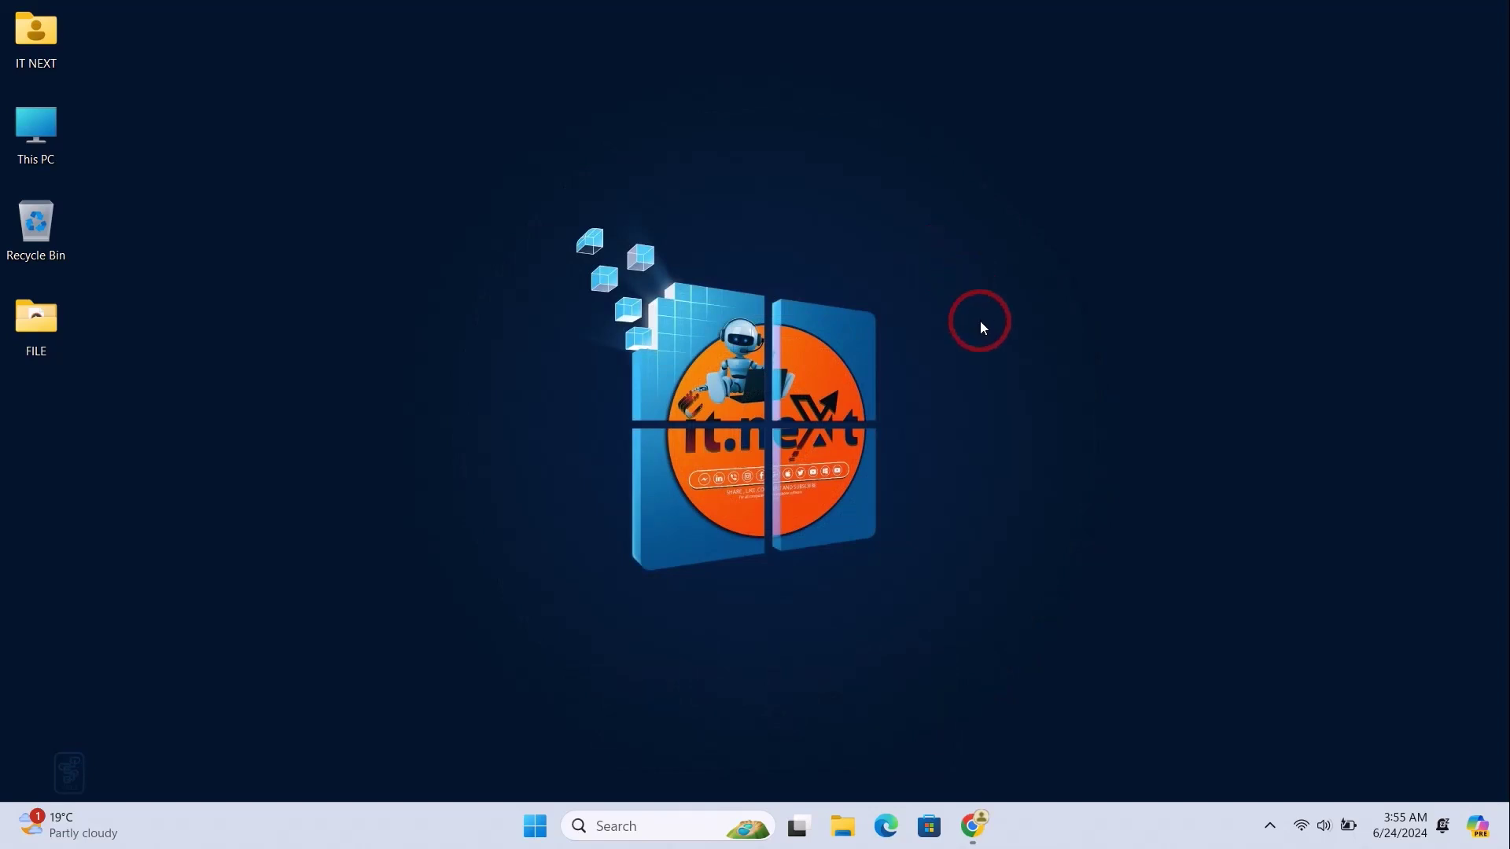
# - Launch Chrome and search Google for 'download windows 10 iso'
pyautogui.click(973, 823)
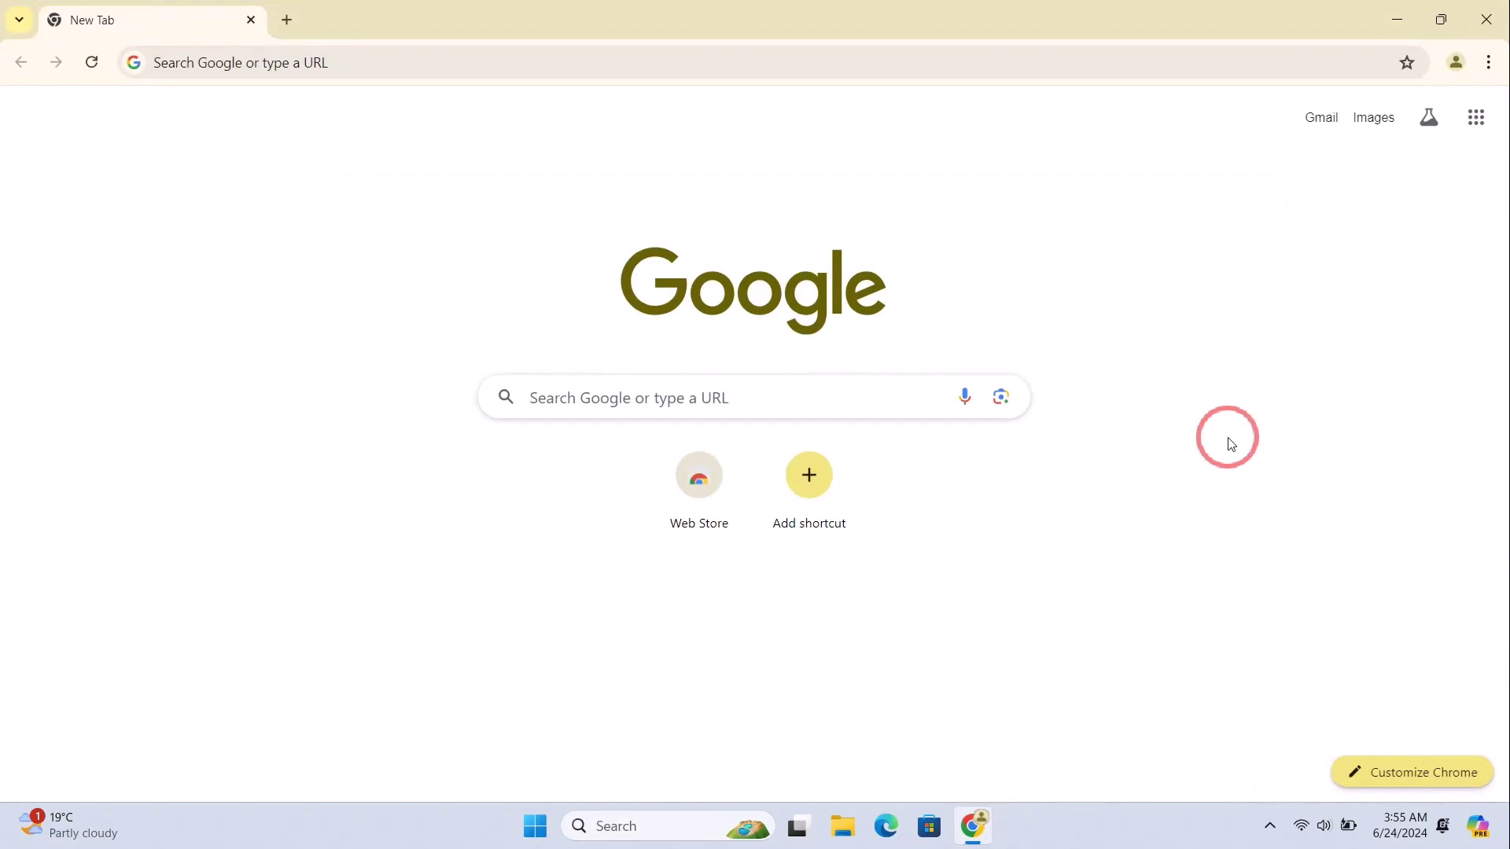
pyautogui.write('downlo')
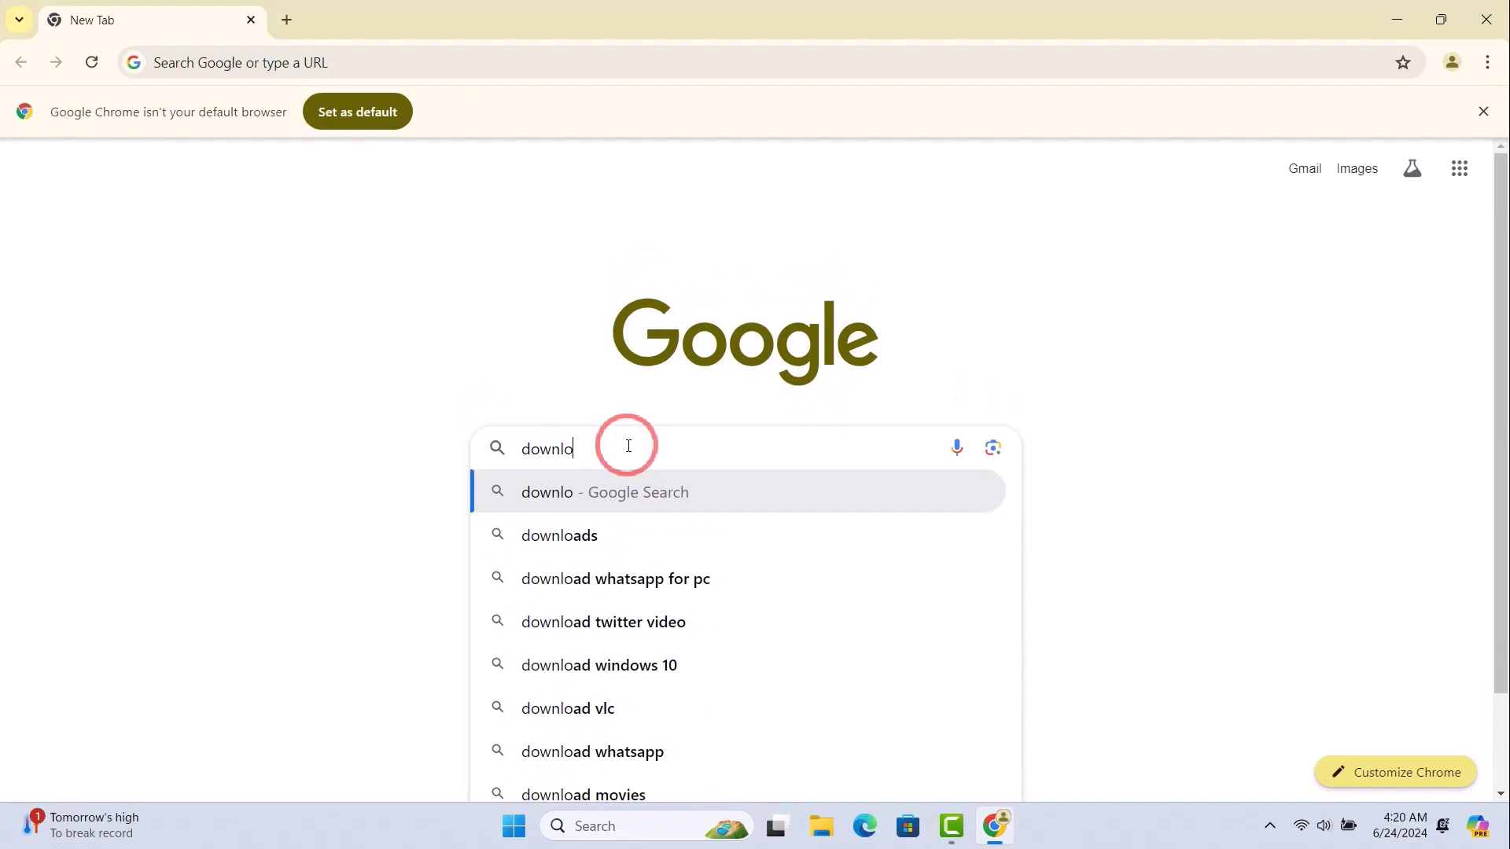
pyautogui.write('ad windows')
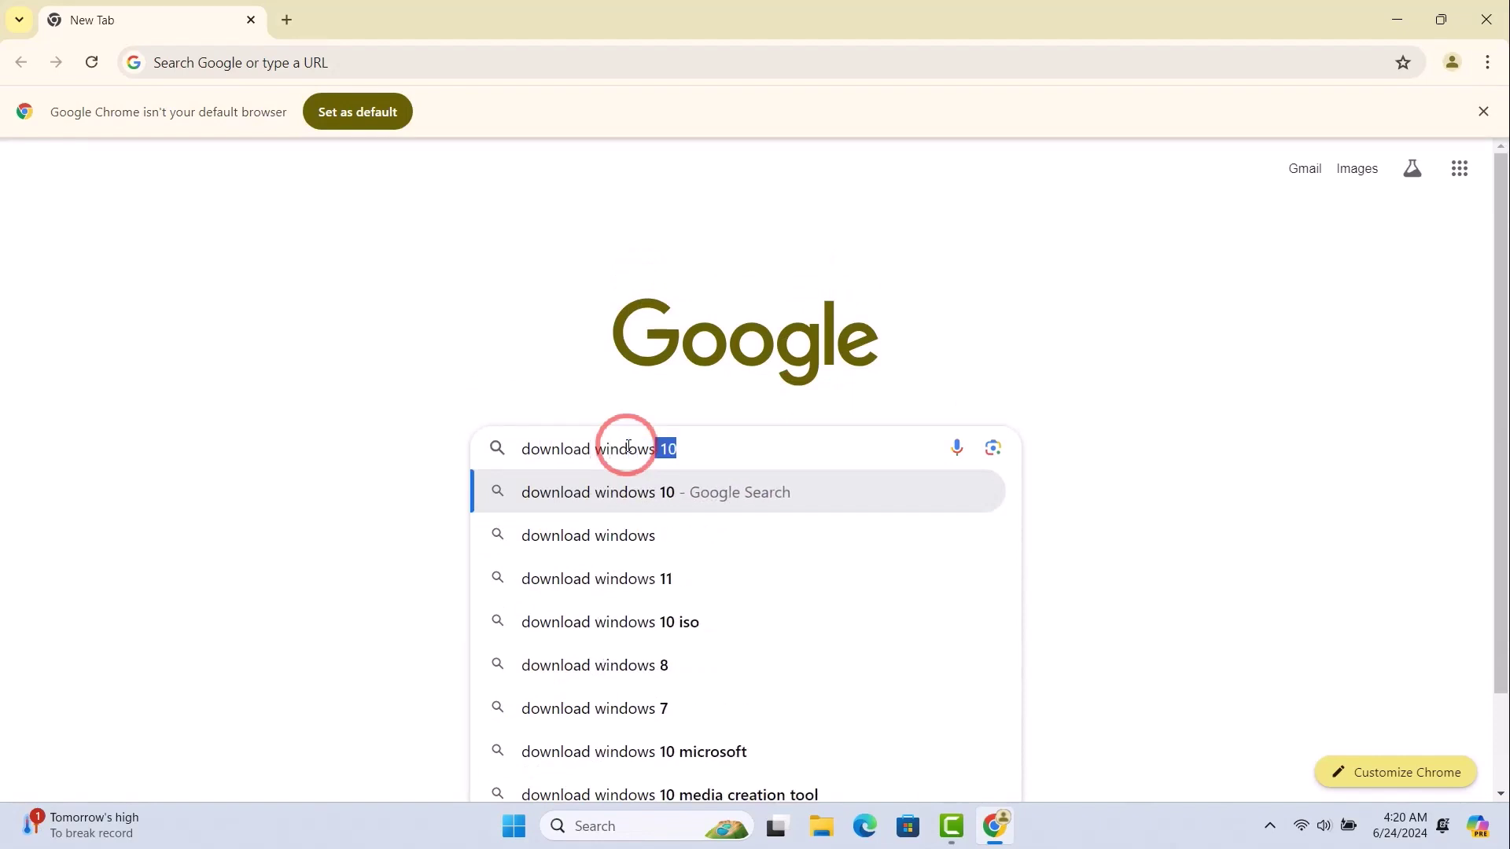
pyautogui.write(' 10 iso')
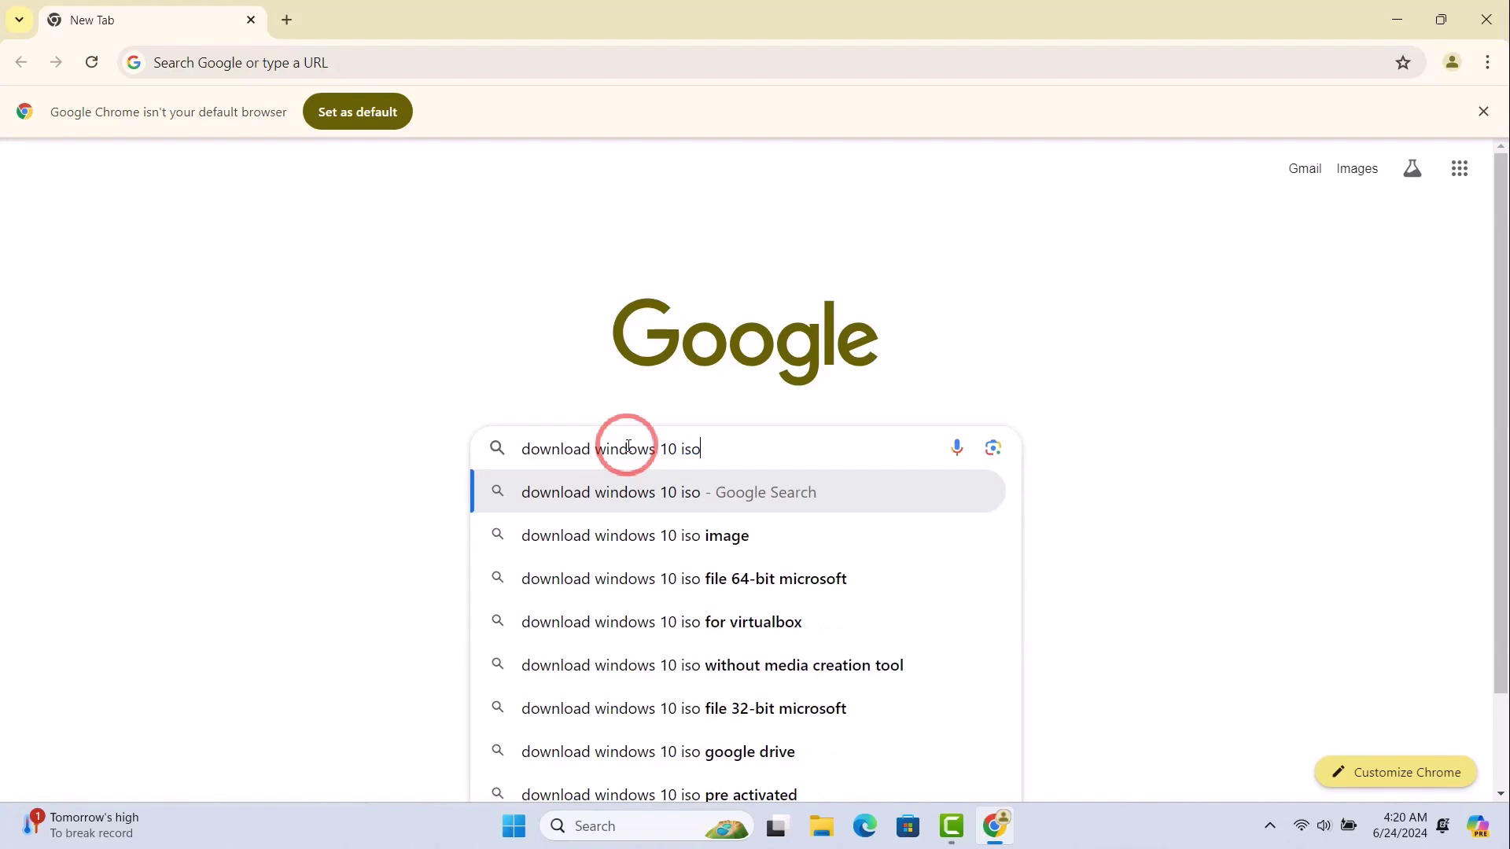
pyautogui.press('Return')
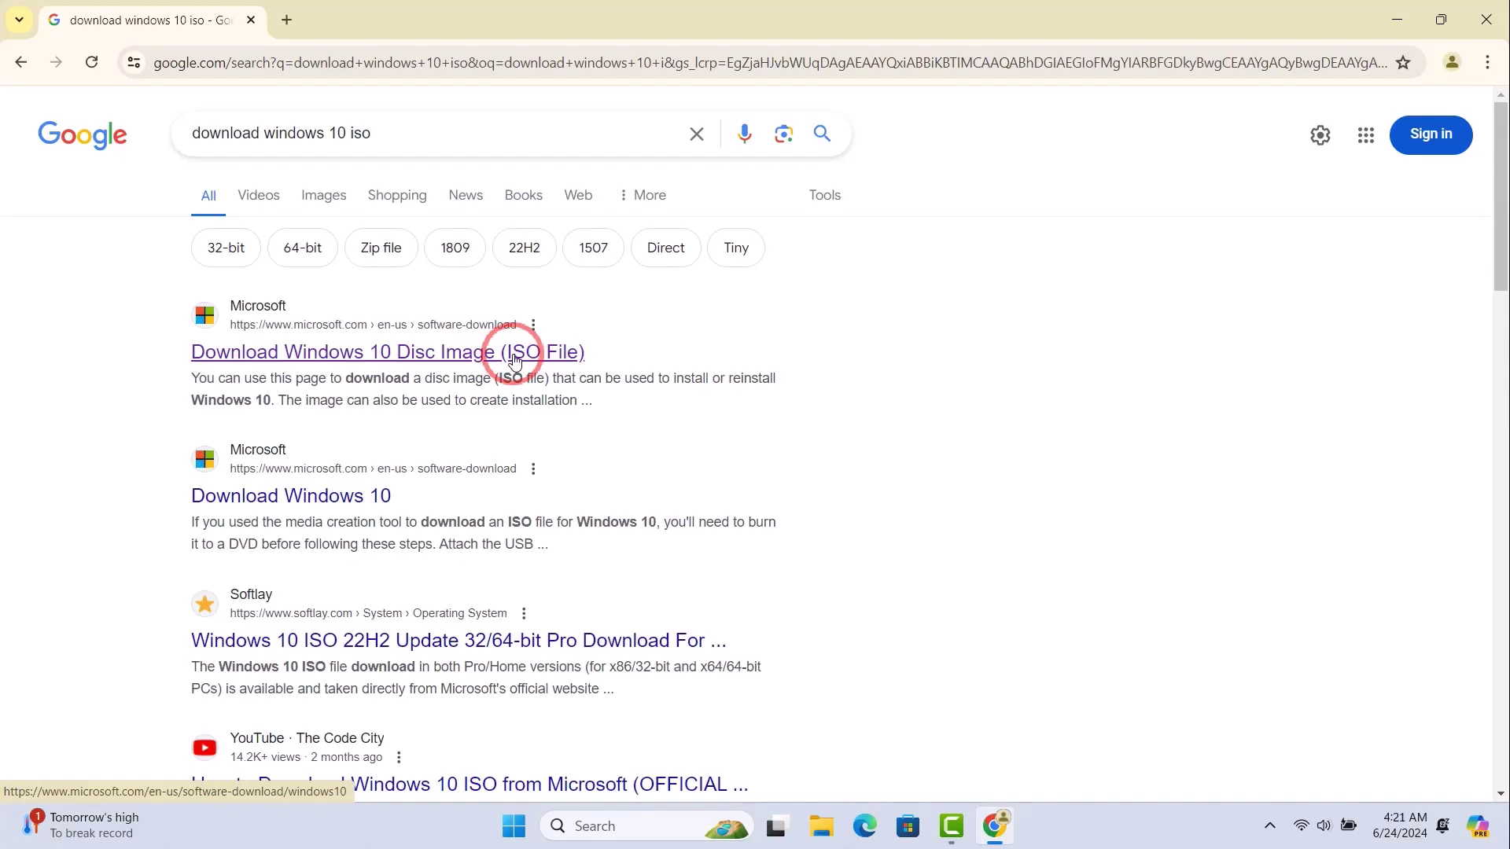
# - Open the 'Download Windows 10 Disc Image (ISO File)' result and scroll through the page and back up
pyautogui.click(515, 362)
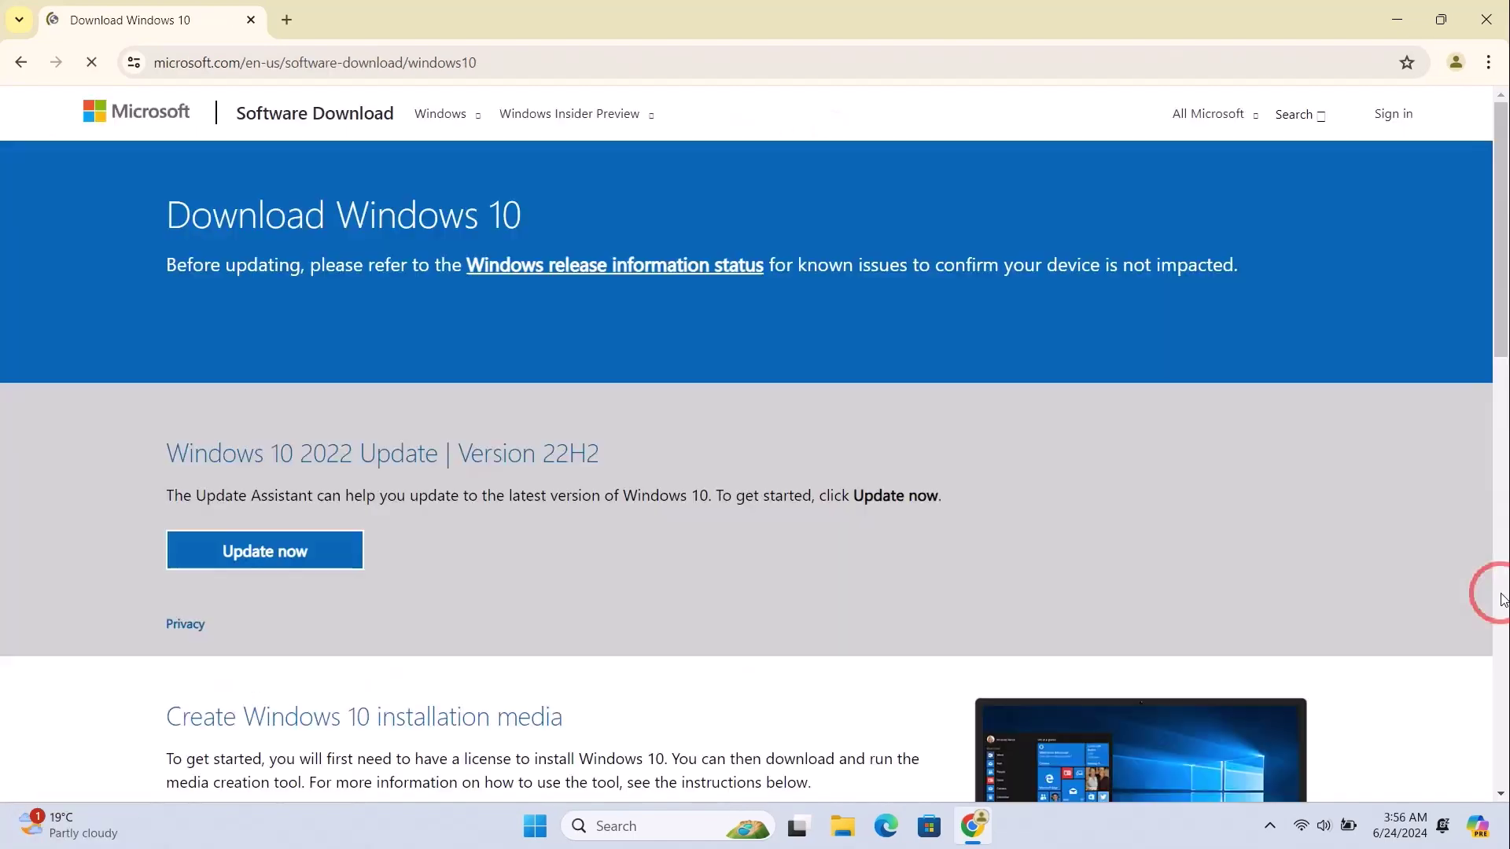
pyautogui.scroll(-6, 1286, 545)
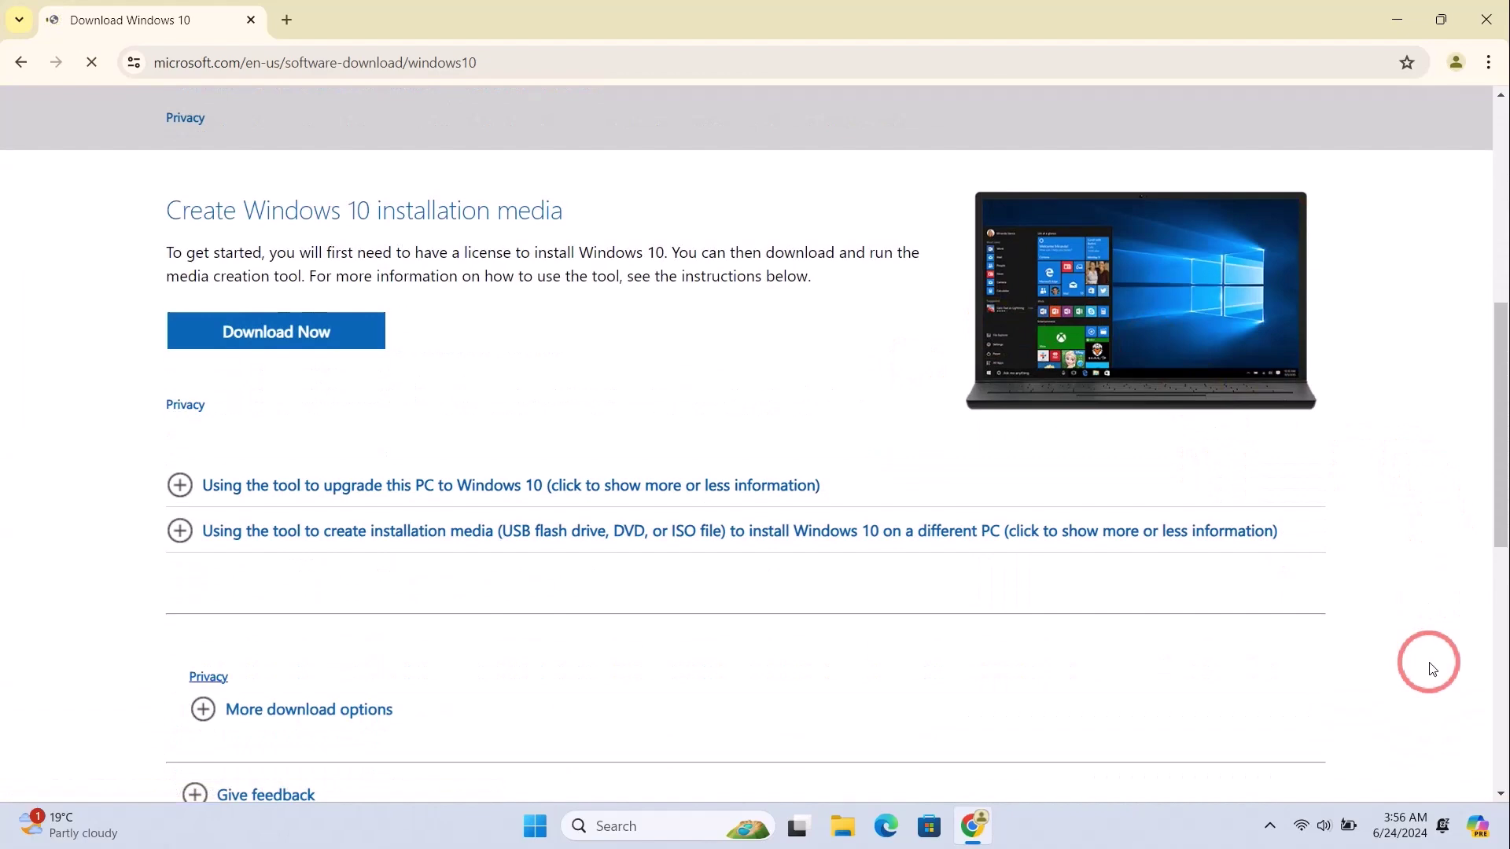
pyautogui.scroll(-2, 1427, 664)
pyautogui.scroll(4, 1427, 668)
pyautogui.scroll(4, 1426, 673)
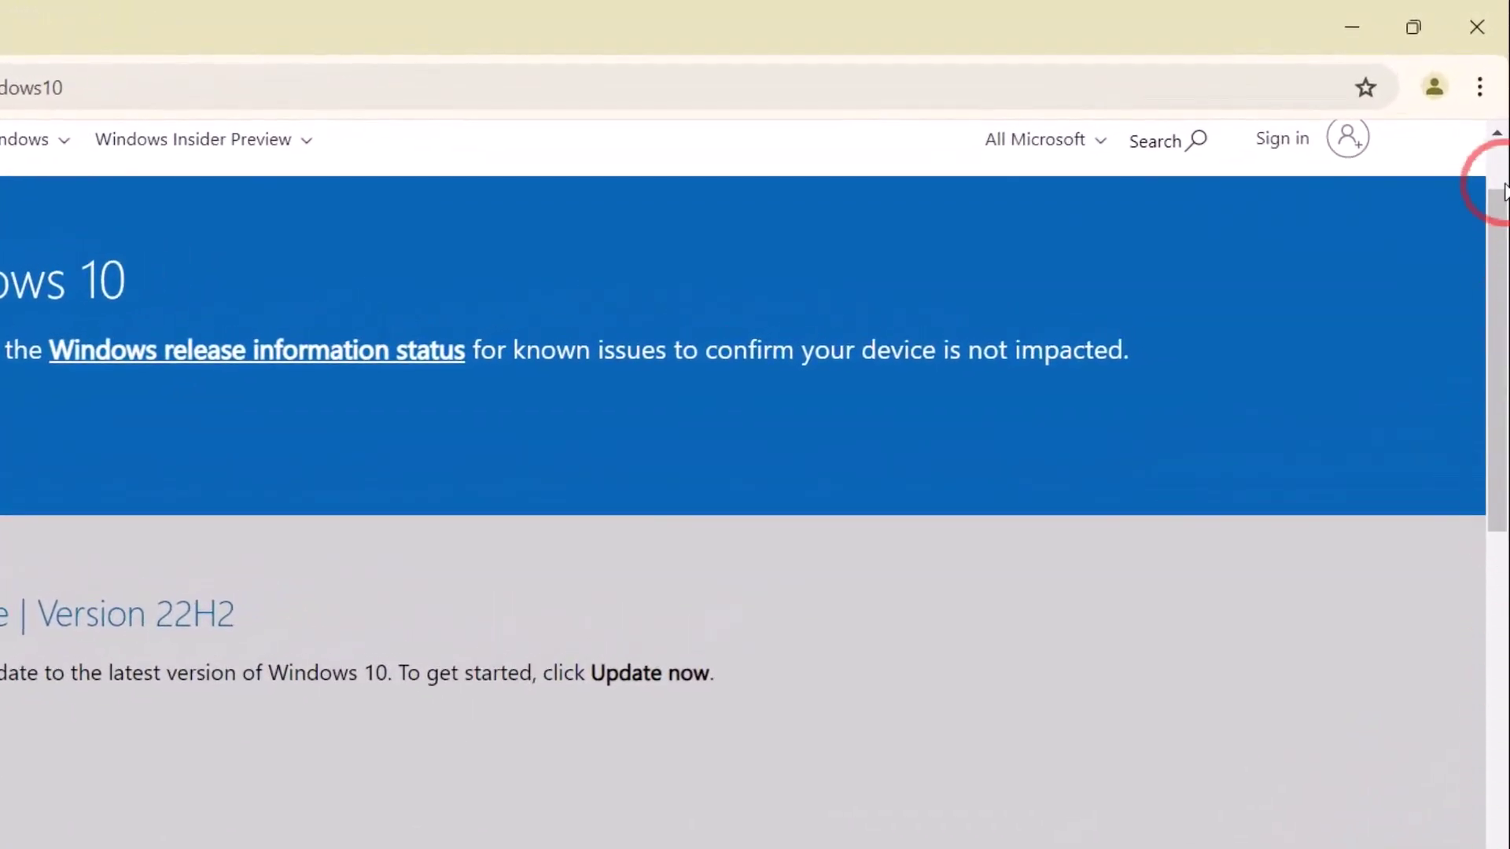
# - Open Chrome's Developer tools from the ⋮ menu under More tools
pyautogui.click(1479, 88)
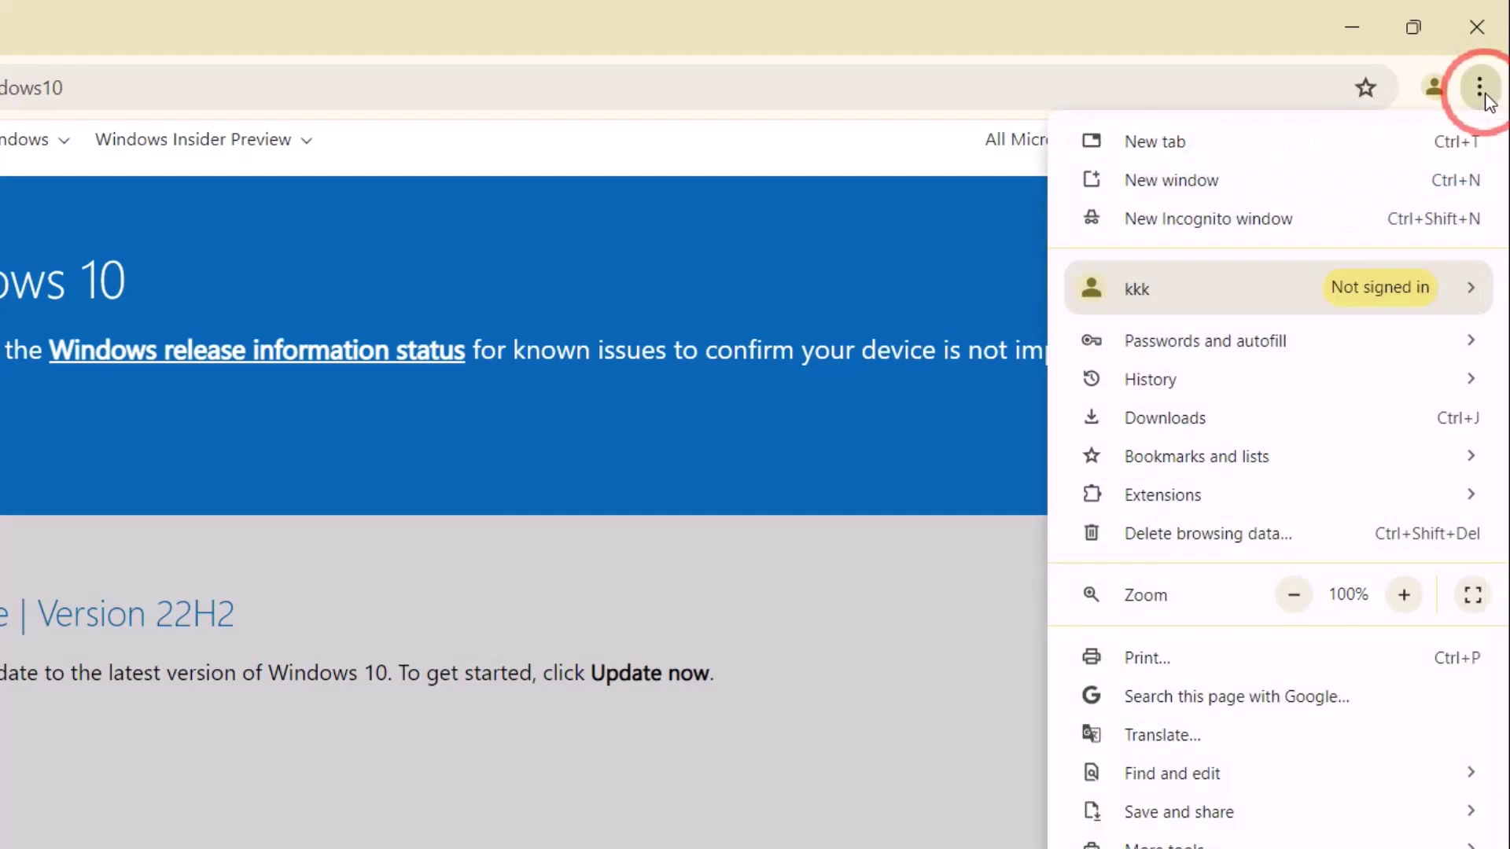
pyautogui.moveTo(1293, 847)
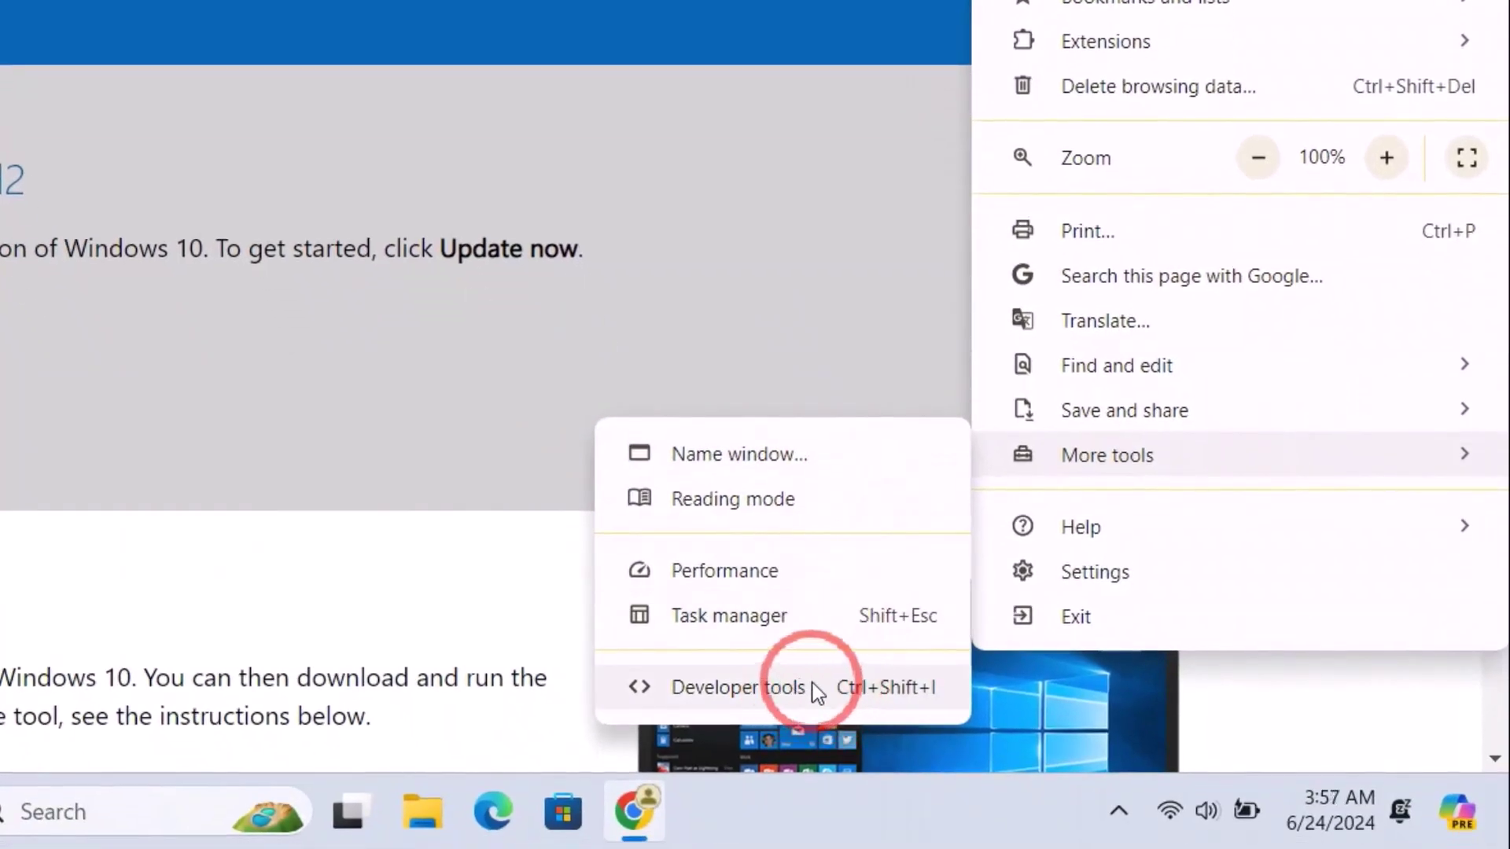
pyautogui.click(813, 677)
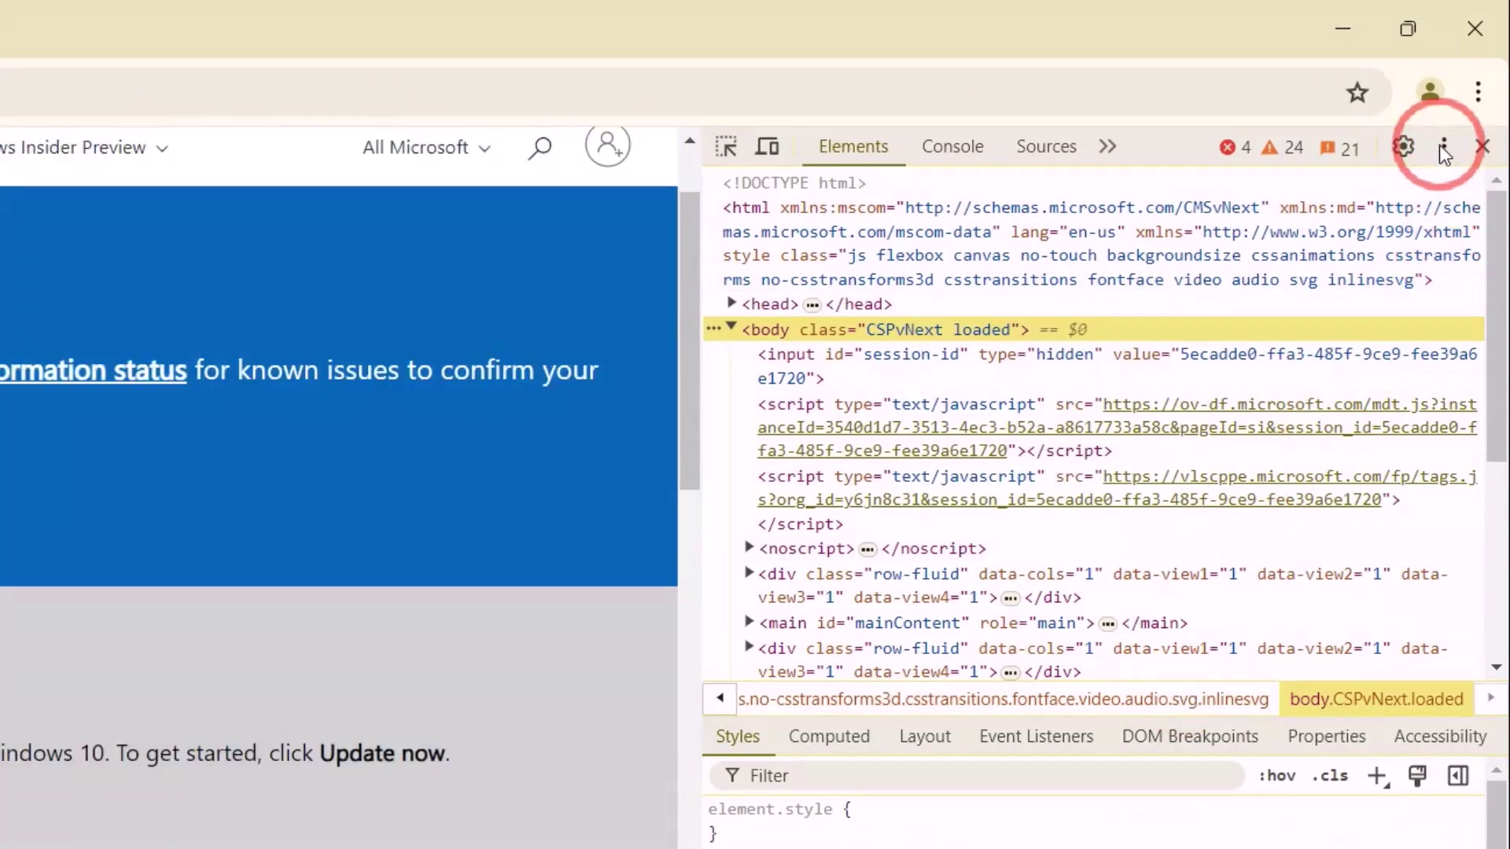
# - Show the DevTools Network conditions panel via ⋮ > More tools
pyautogui.click(1443, 148)
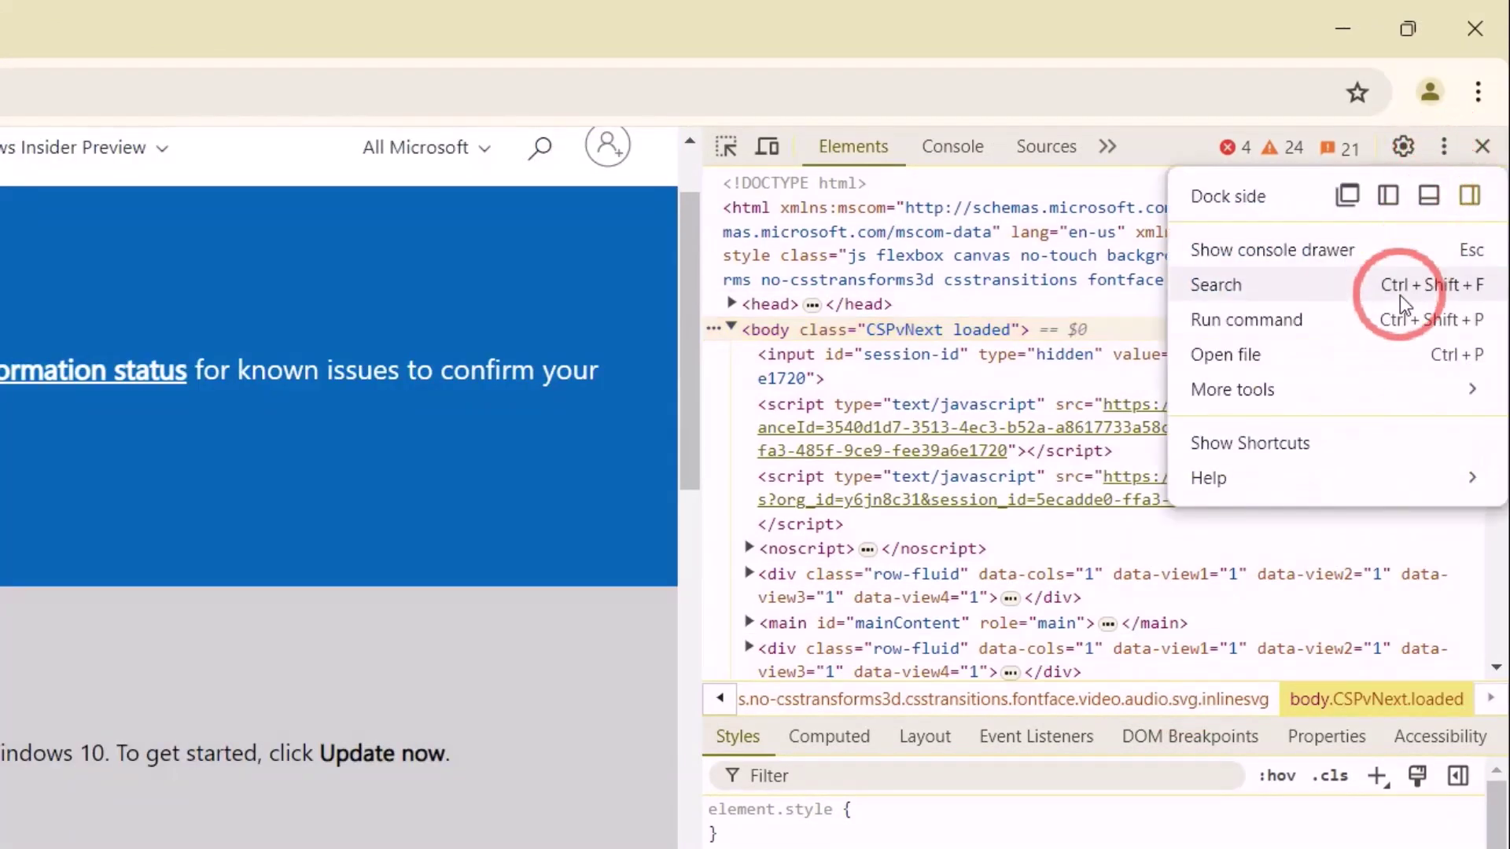
pyautogui.moveTo(1350, 380)
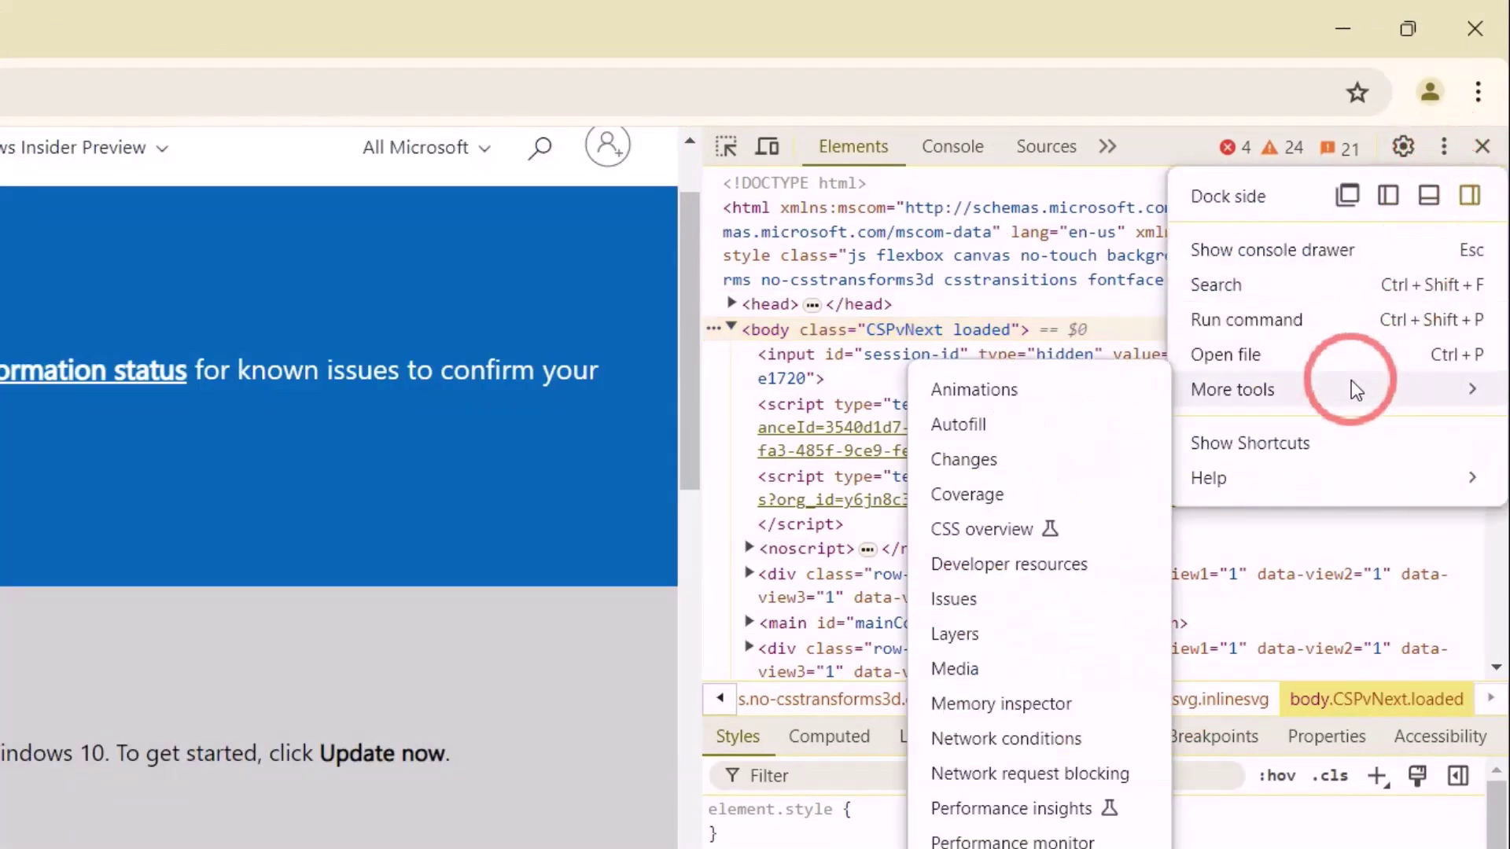
pyautogui.click(1030, 739)
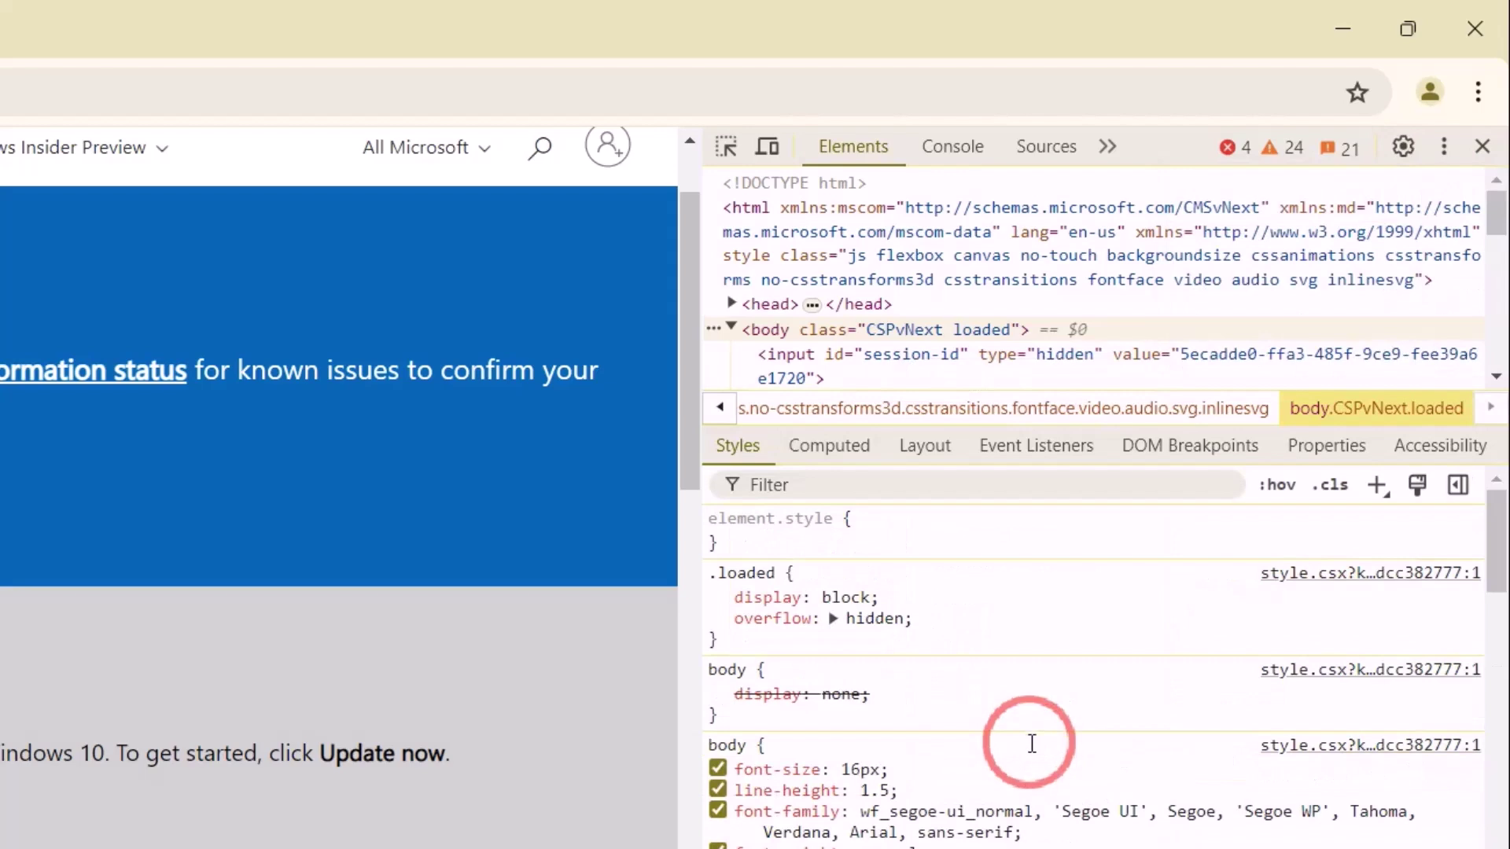
pyautogui.scroll(-2, 1336, 746)
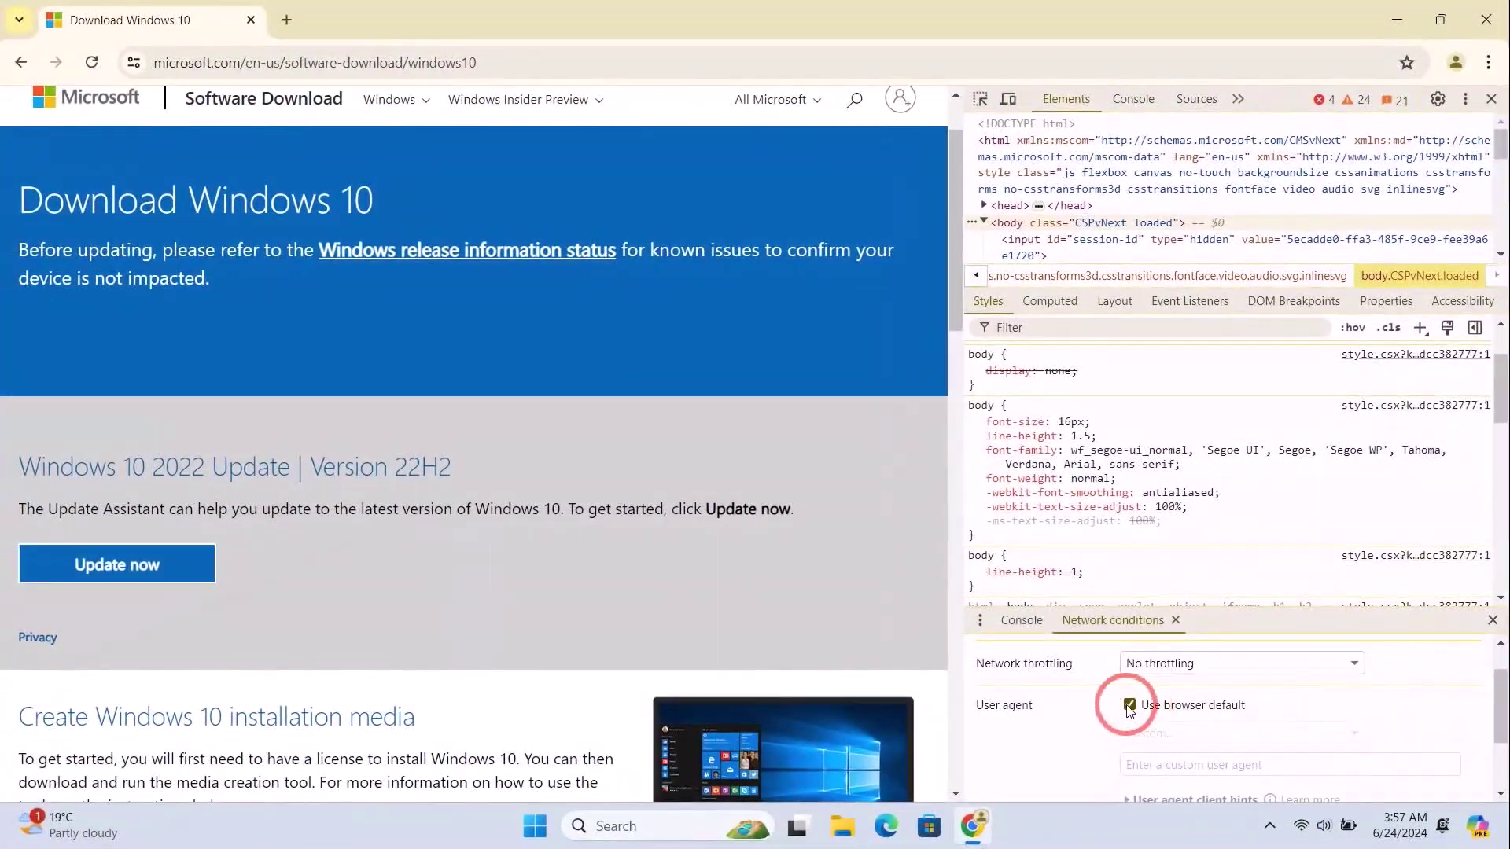
# - Untick Use browser default and set the user agent to Chrome — Chrome OS
pyautogui.click(1130, 706)
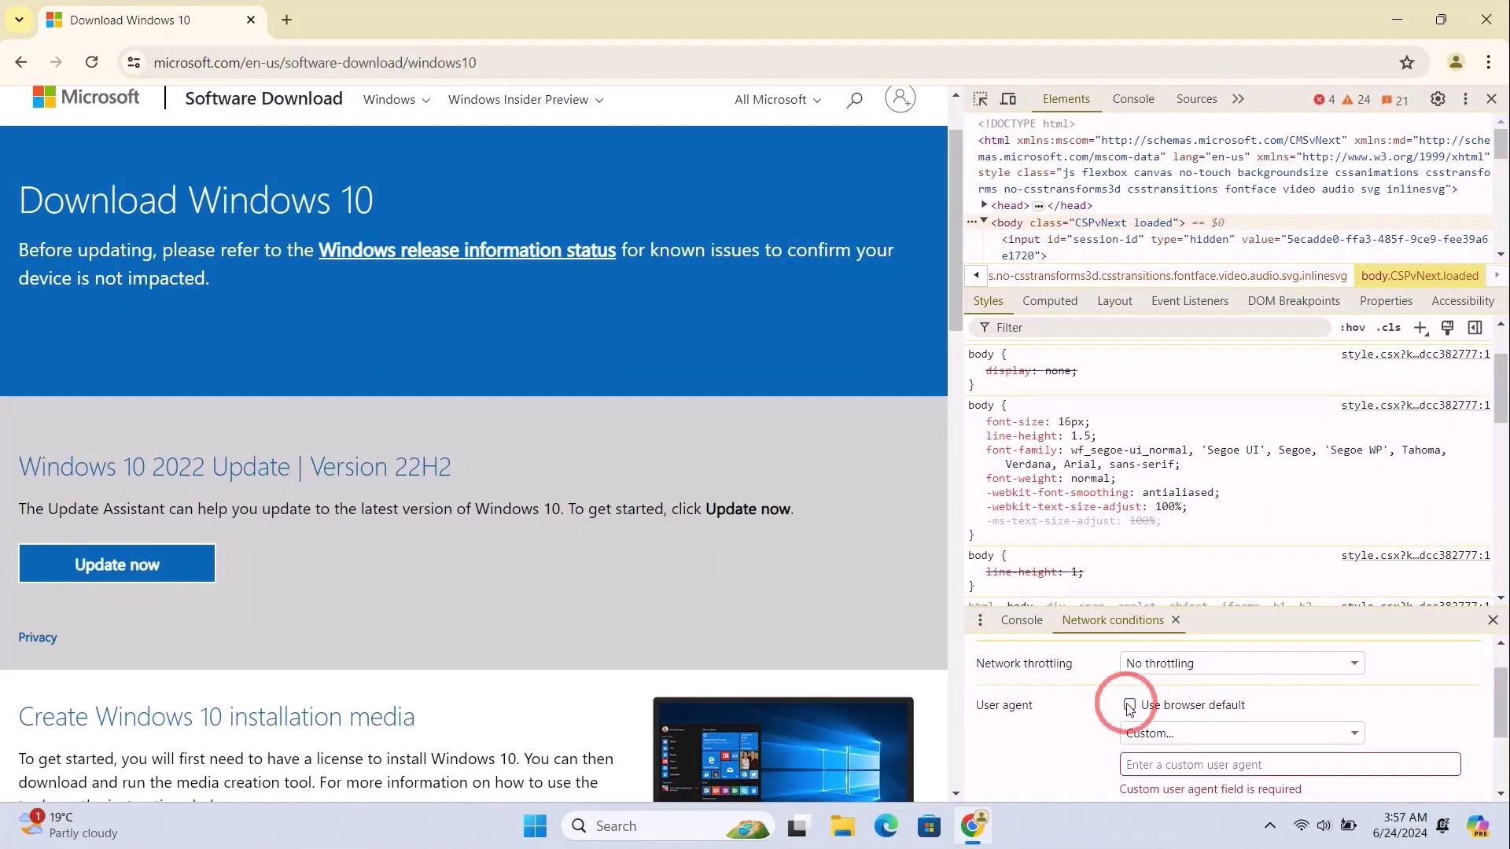
pyautogui.click(1331, 735)
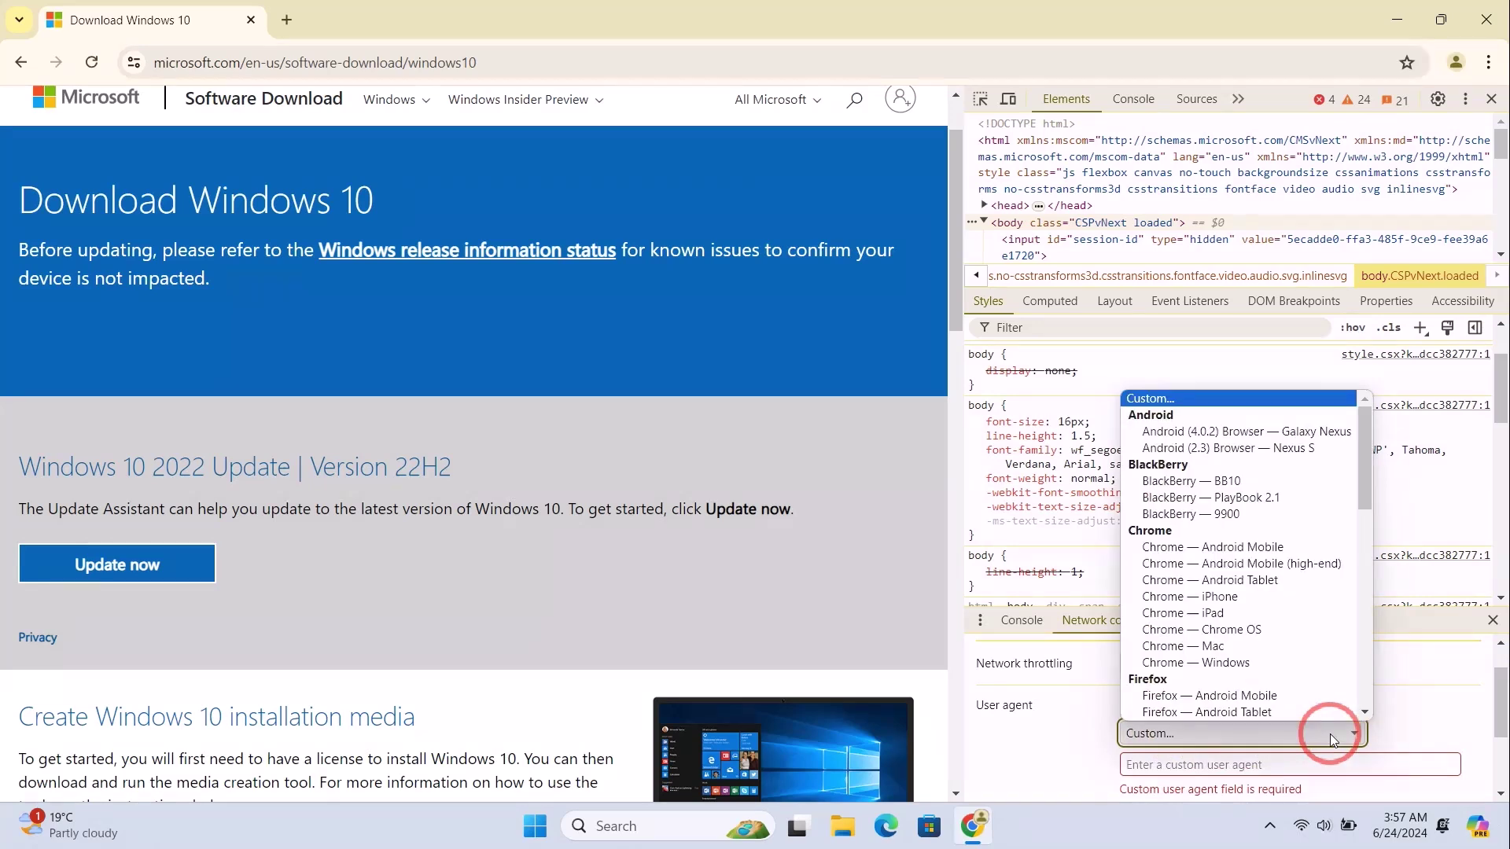
pyautogui.click(1241, 632)
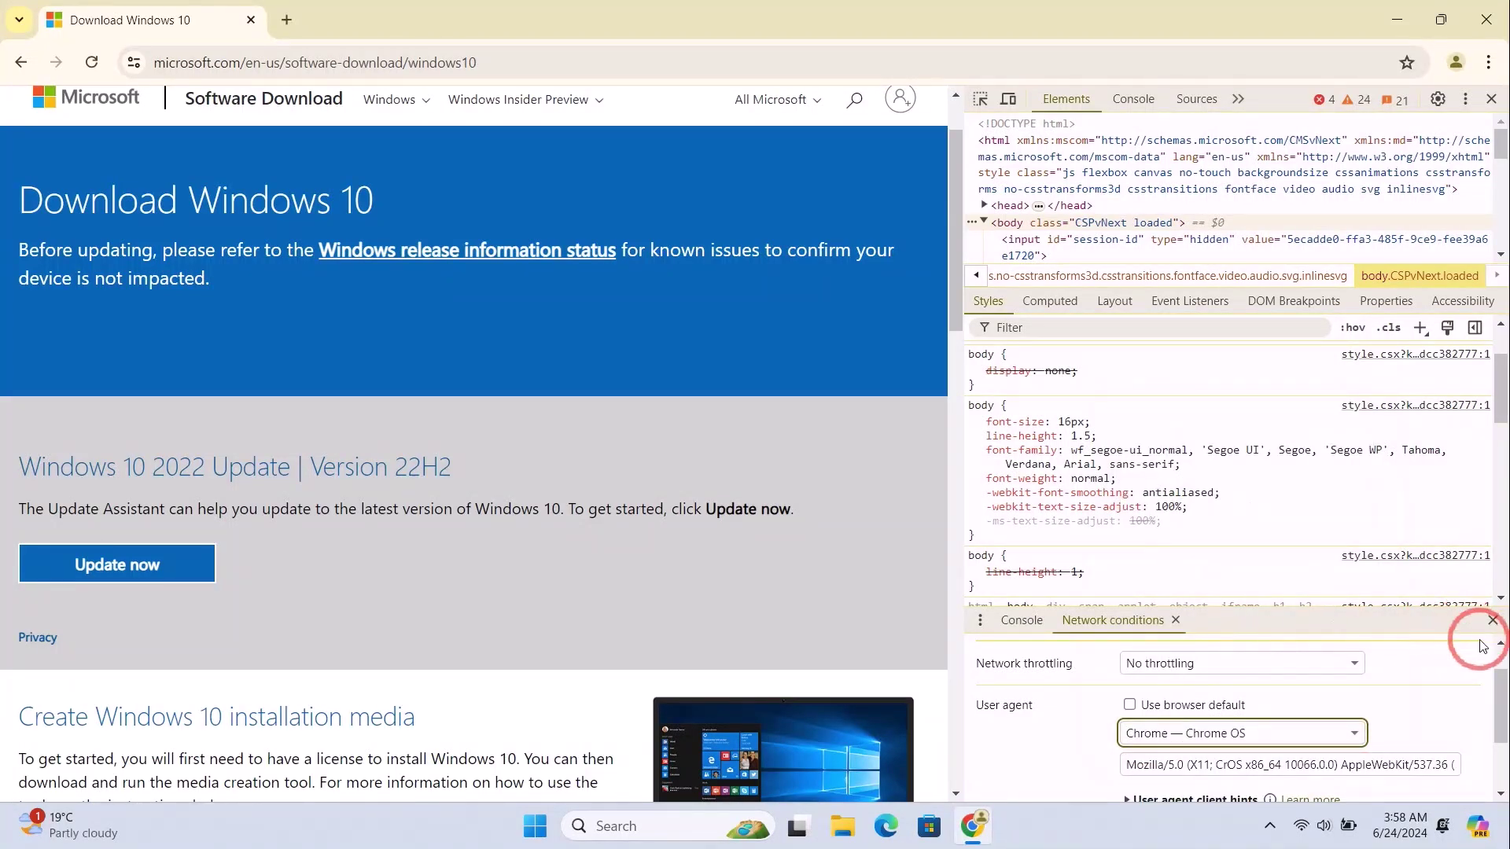
# - Reload the page with the Chrome OS user agent, scroll to Select edition, and close DevTools
pyautogui.click(93, 64)
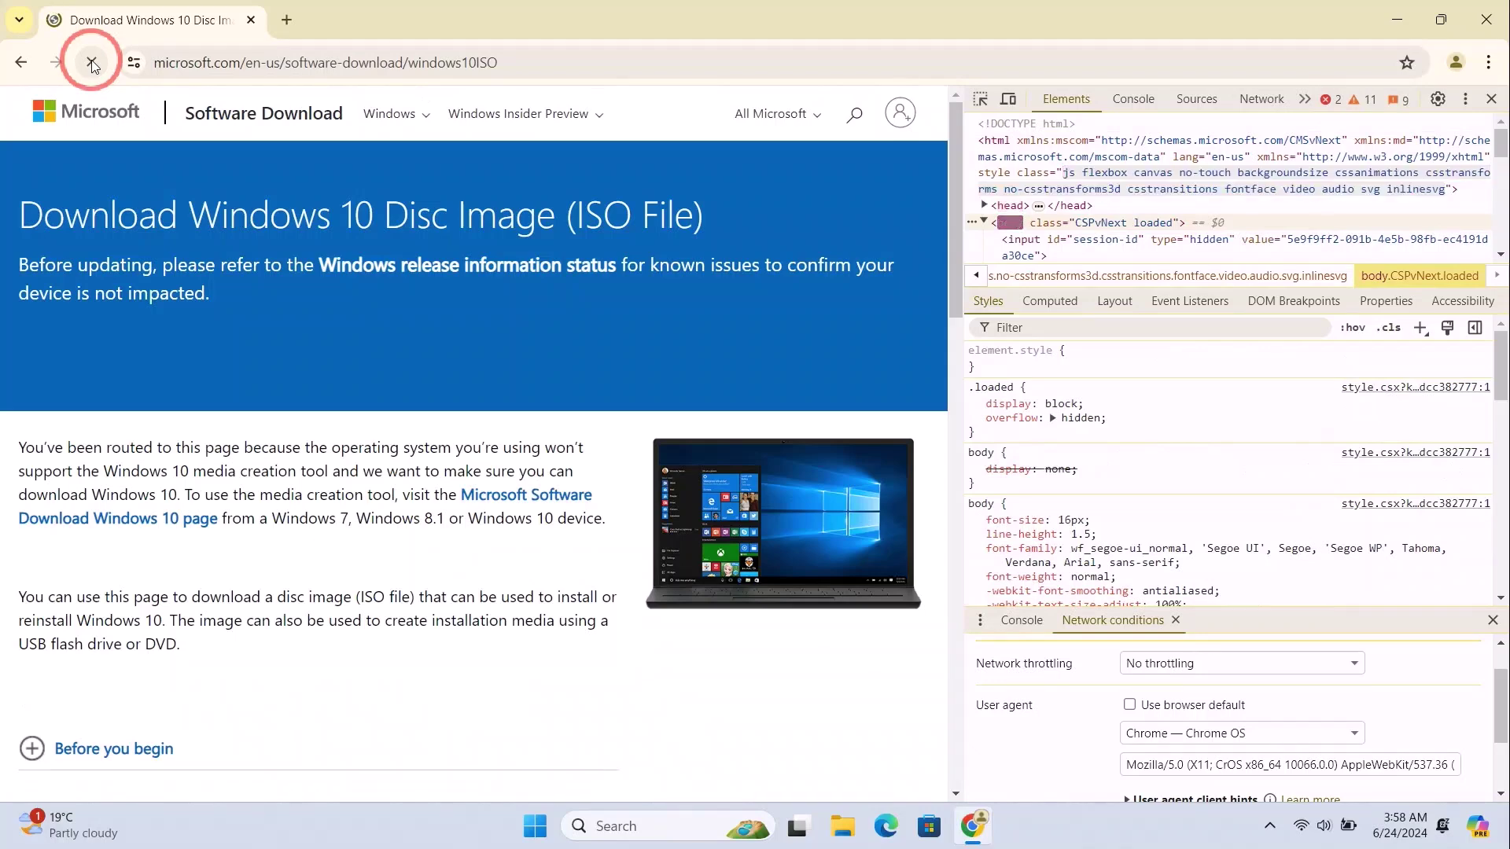
pyautogui.scroll(-6, 348, 460)
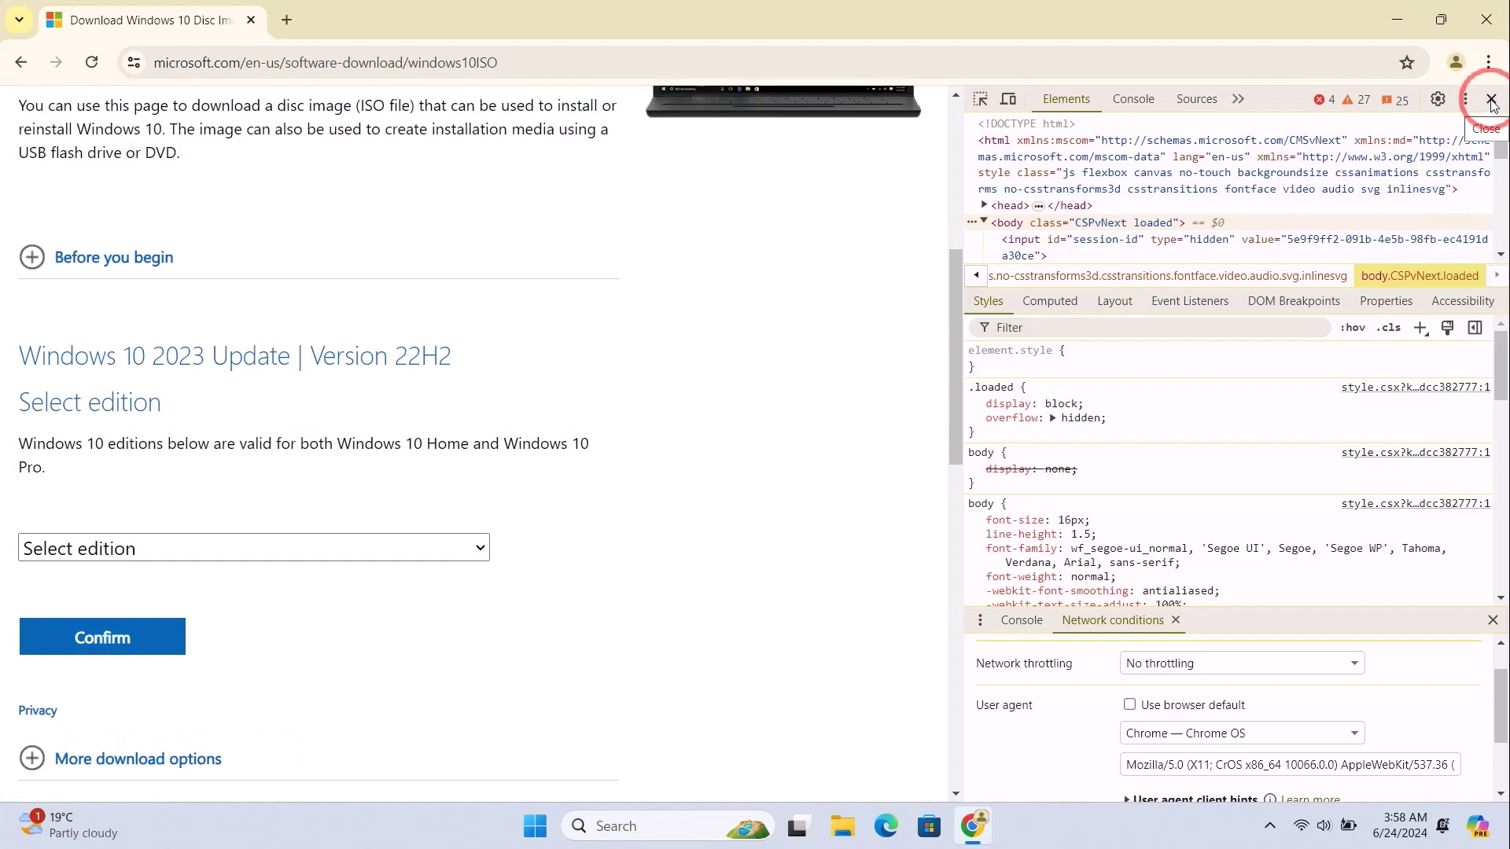
pyautogui.click(1490, 101)
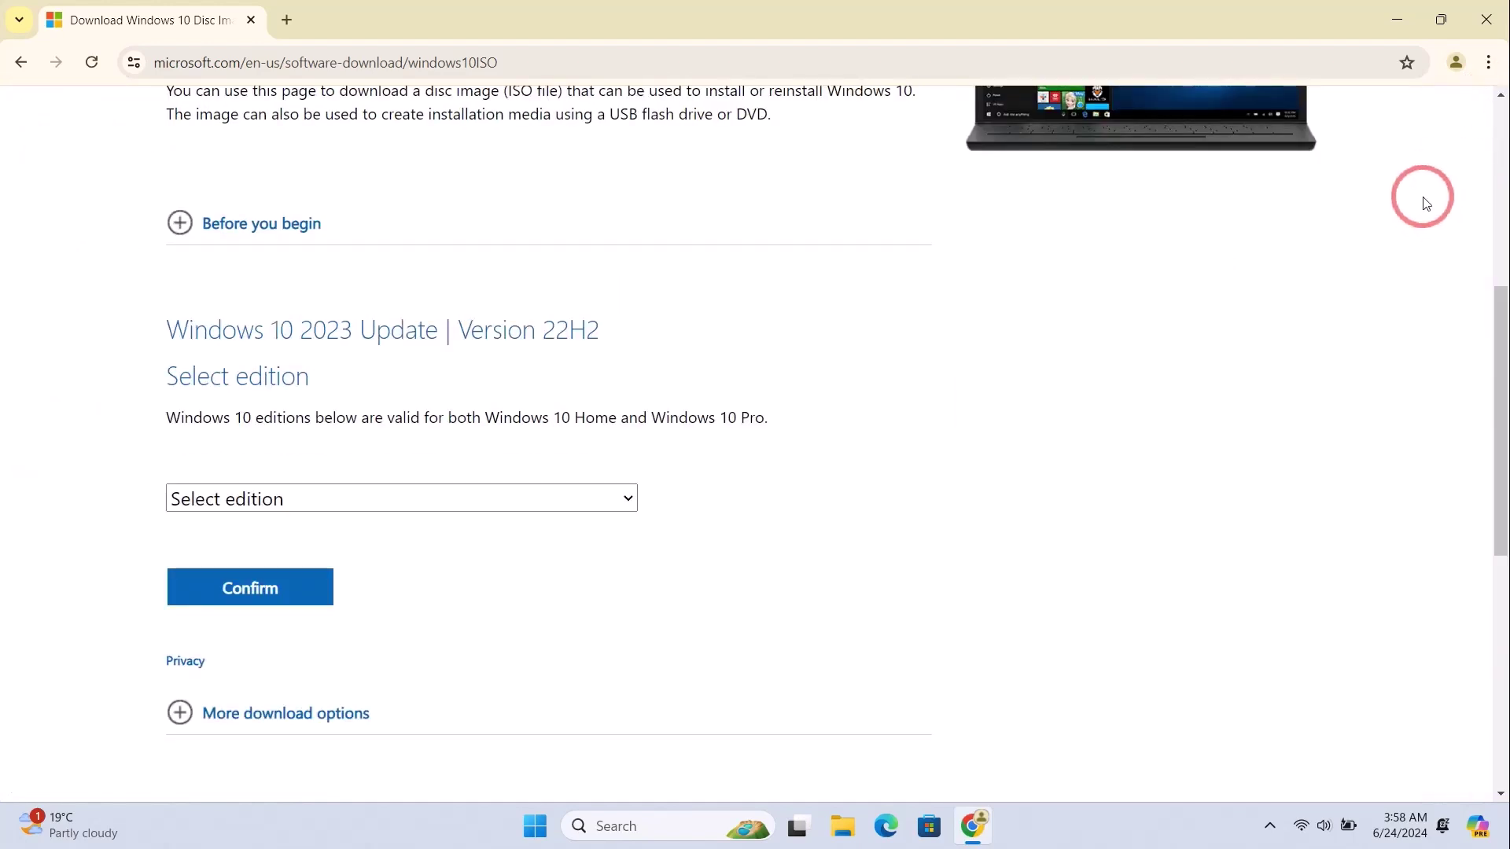
# - Select and confirm the Windows 10 (multi-edition ISO) edition
pyautogui.click(293, 504)
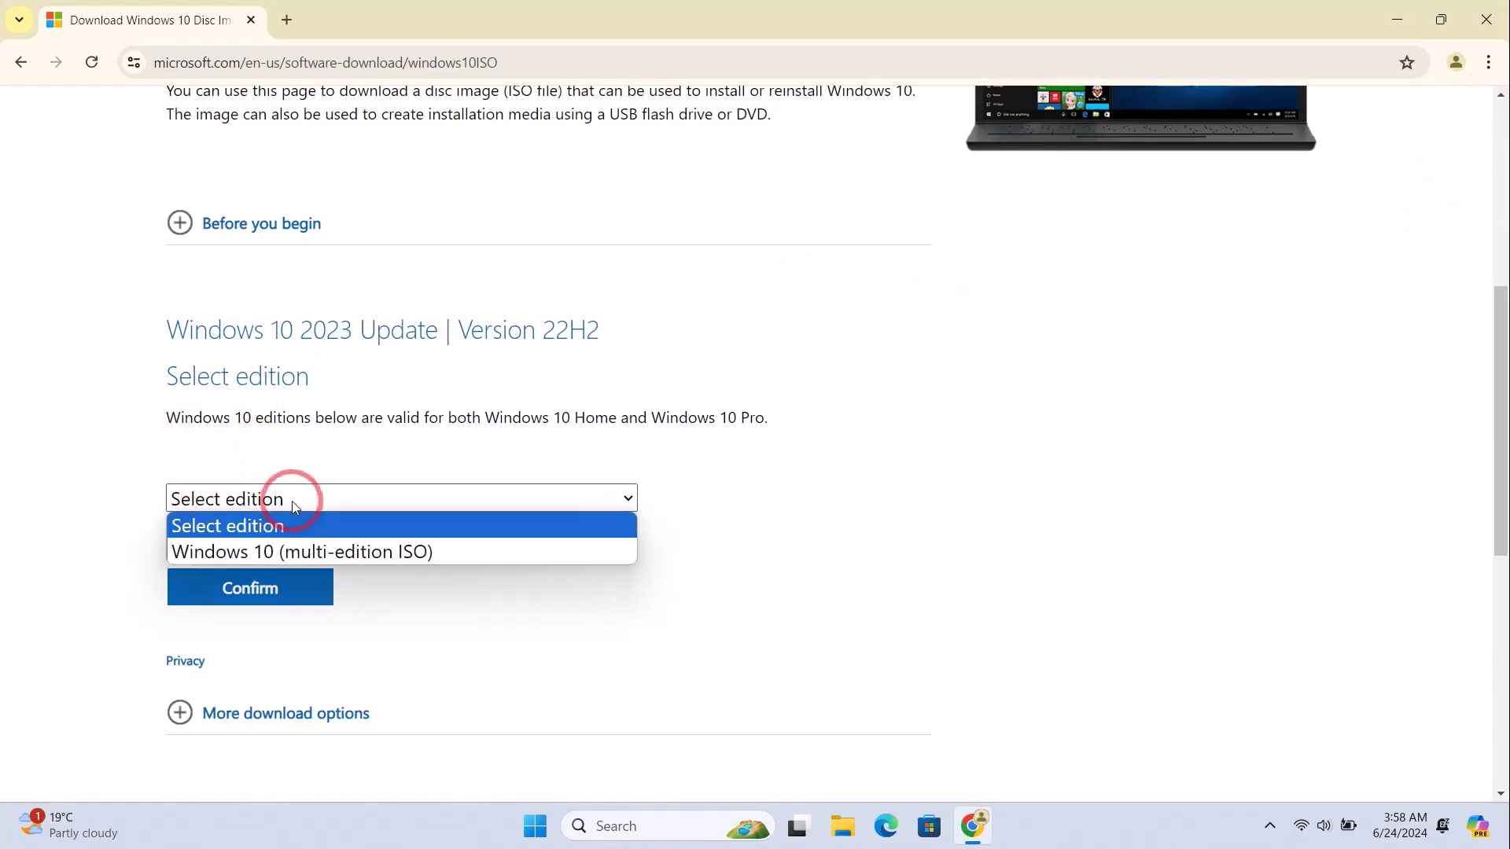
pyautogui.click(320, 553)
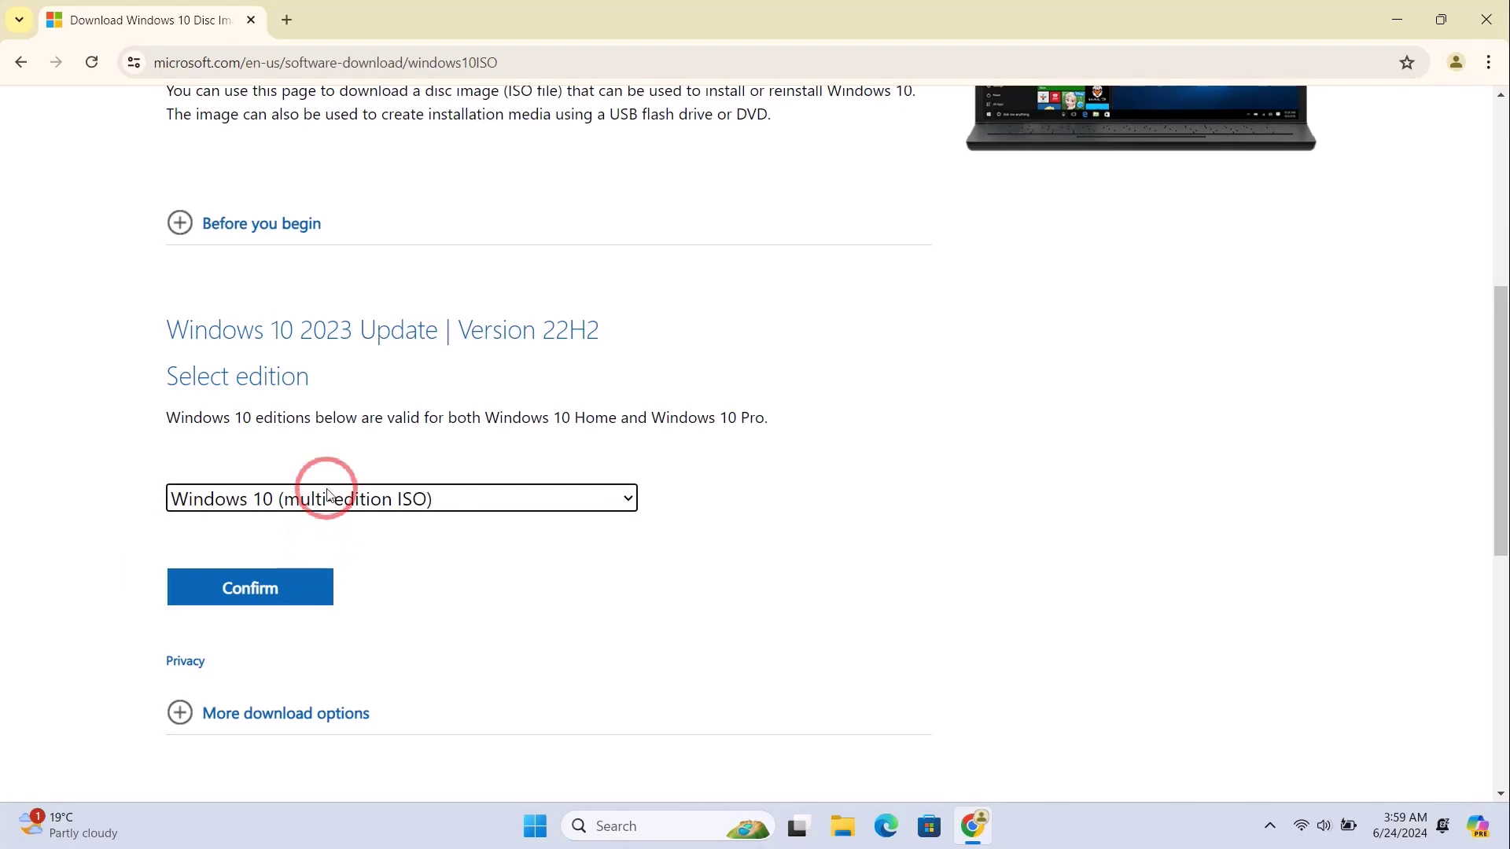
pyautogui.click(259, 591)
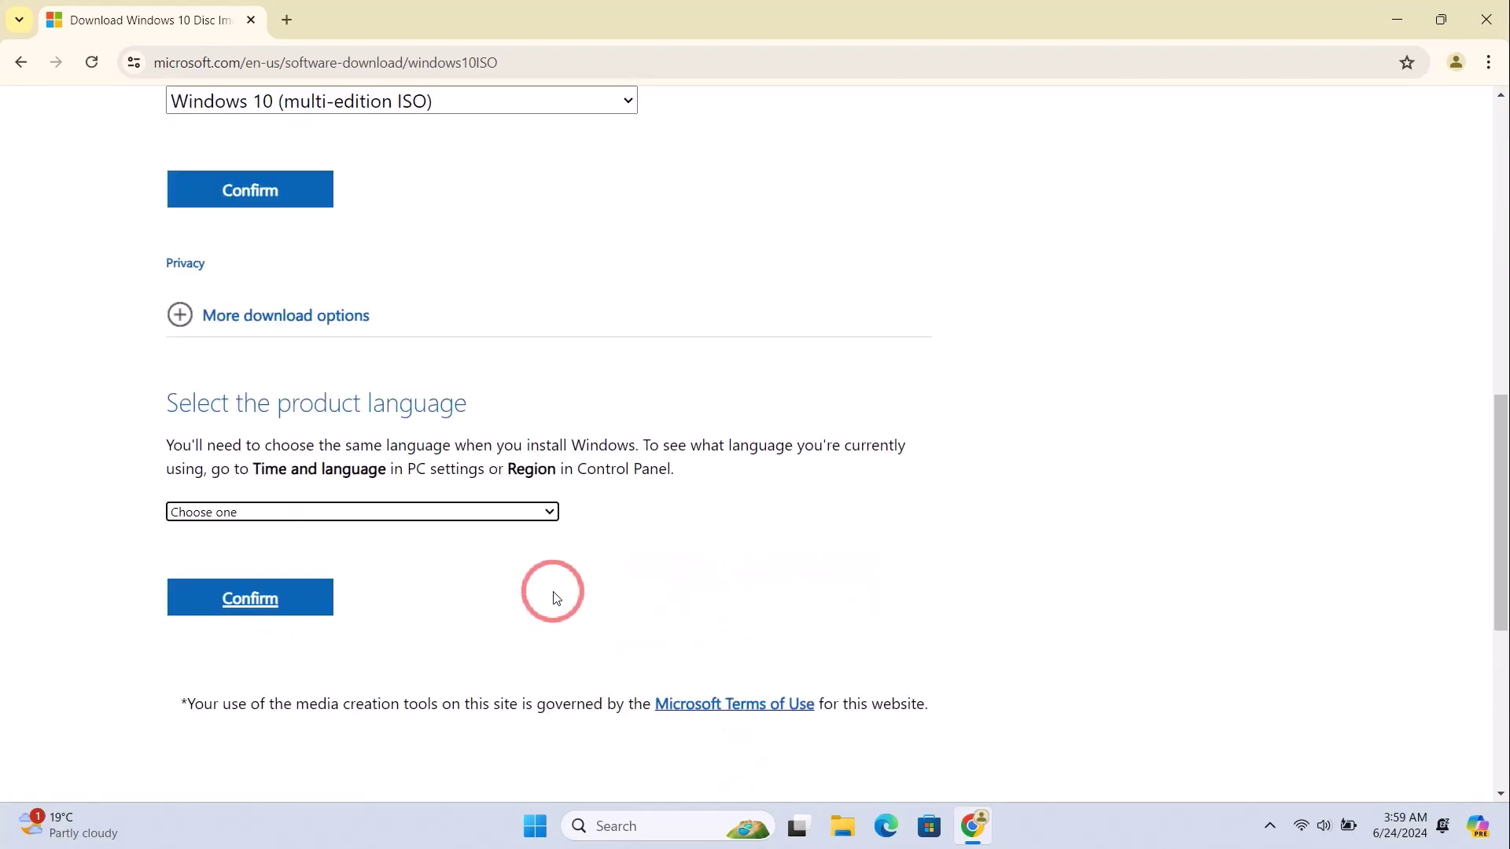
# - Choose English International as the product language and confirm it
pyautogui.click(400, 512)
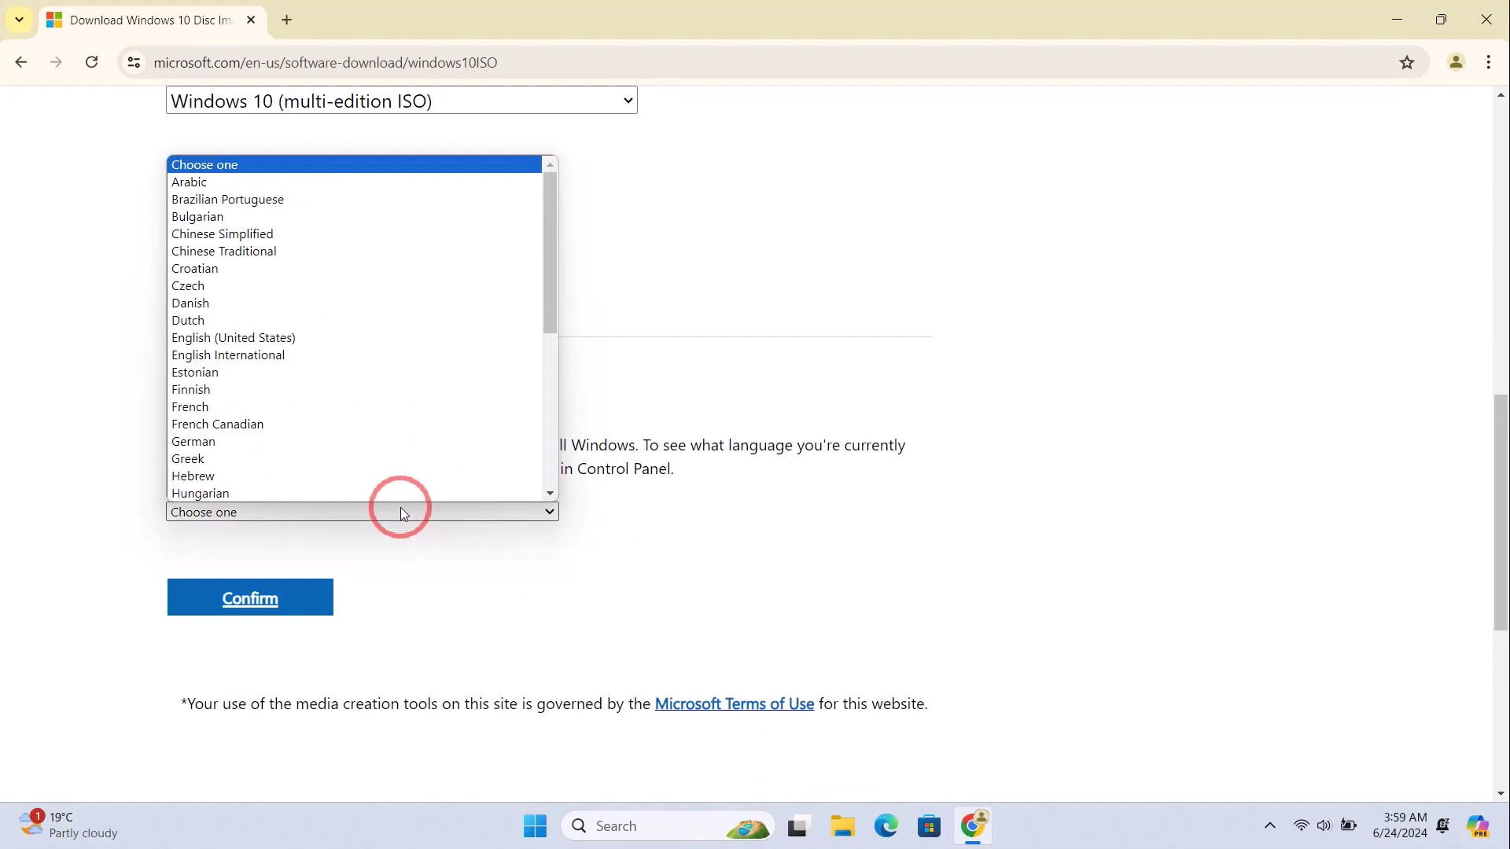
pyautogui.click(363, 353)
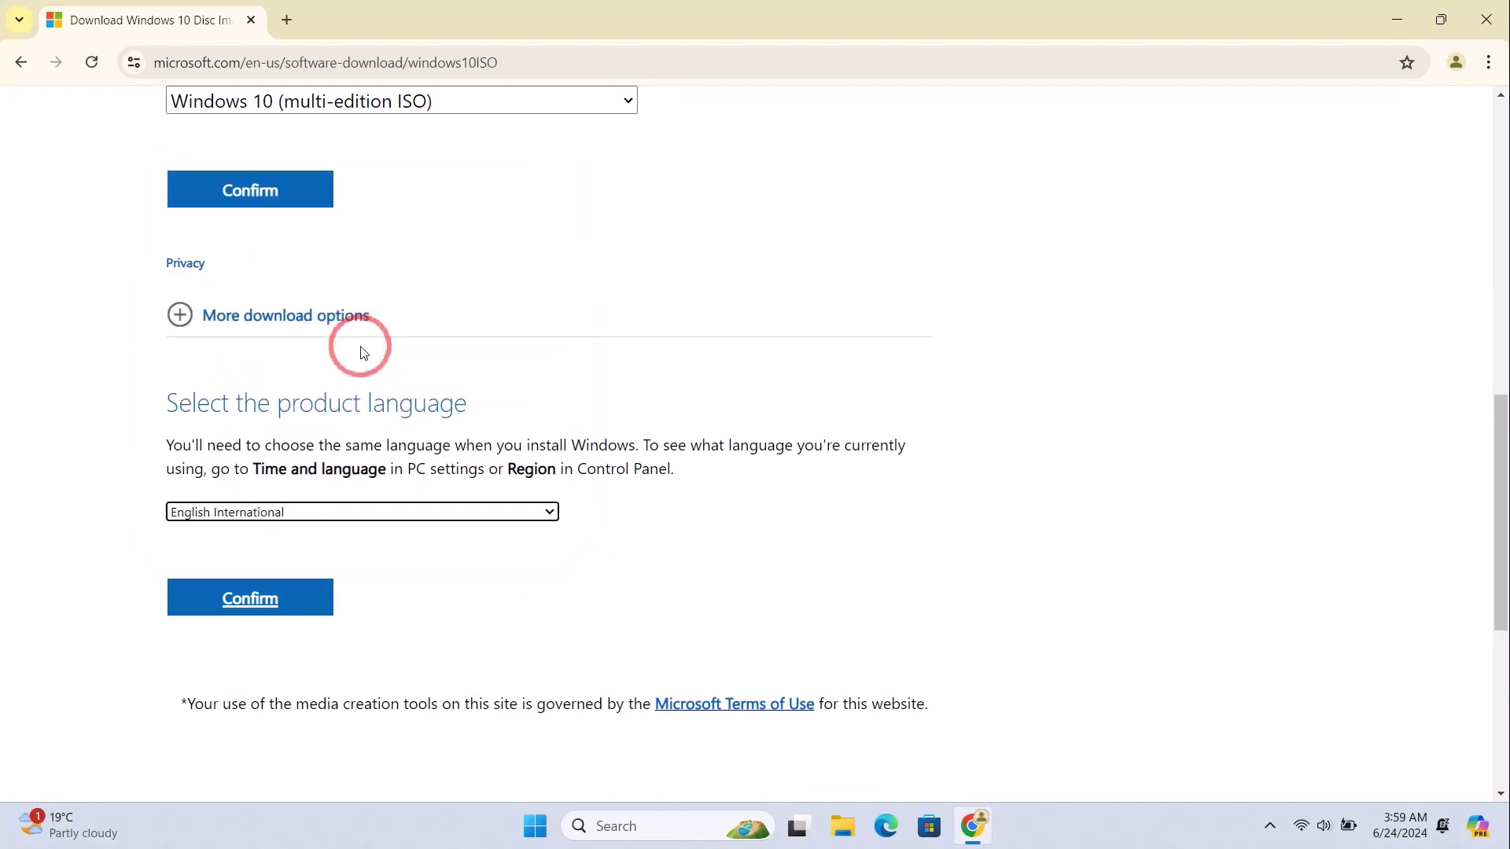
pyautogui.click(269, 602)
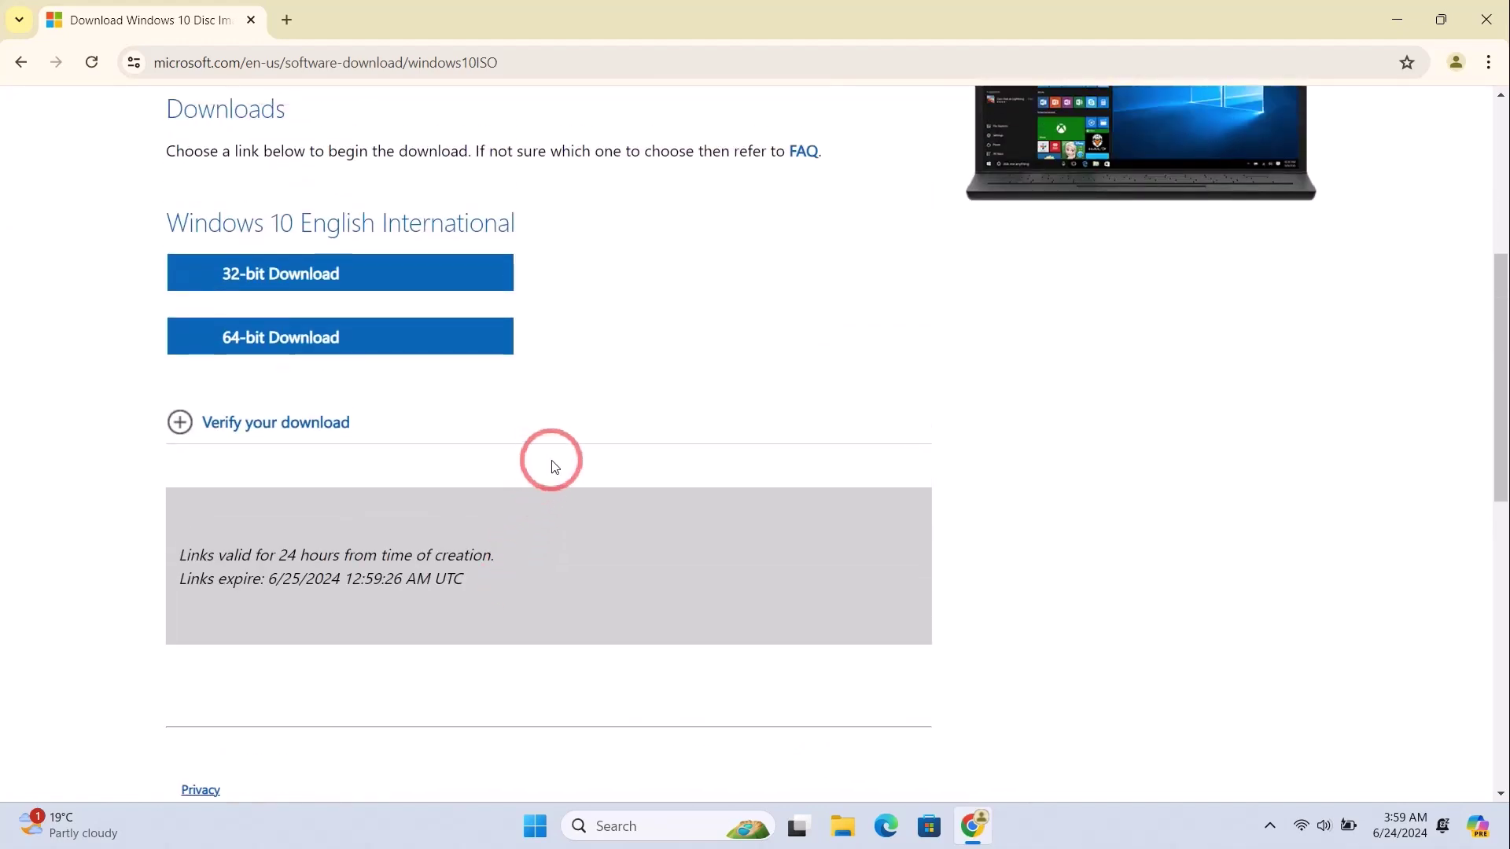
# - Start the 64-bit English International ISO download and check its progress in Chrome's downloads
pyautogui.scroll(1, 511, 460)
pyautogui.click(323, 445)
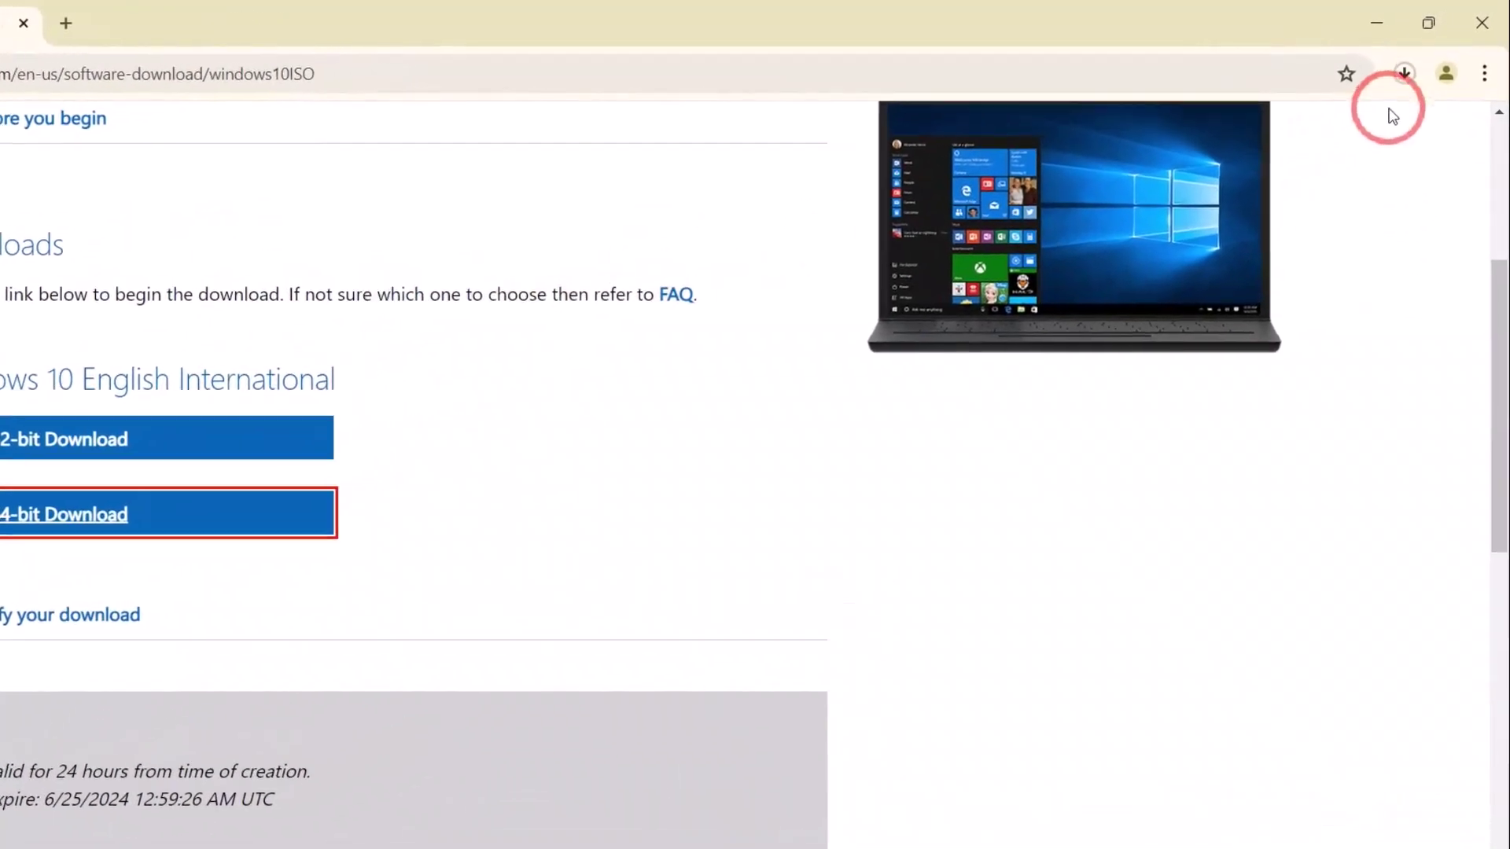
pyautogui.click(1410, 69)
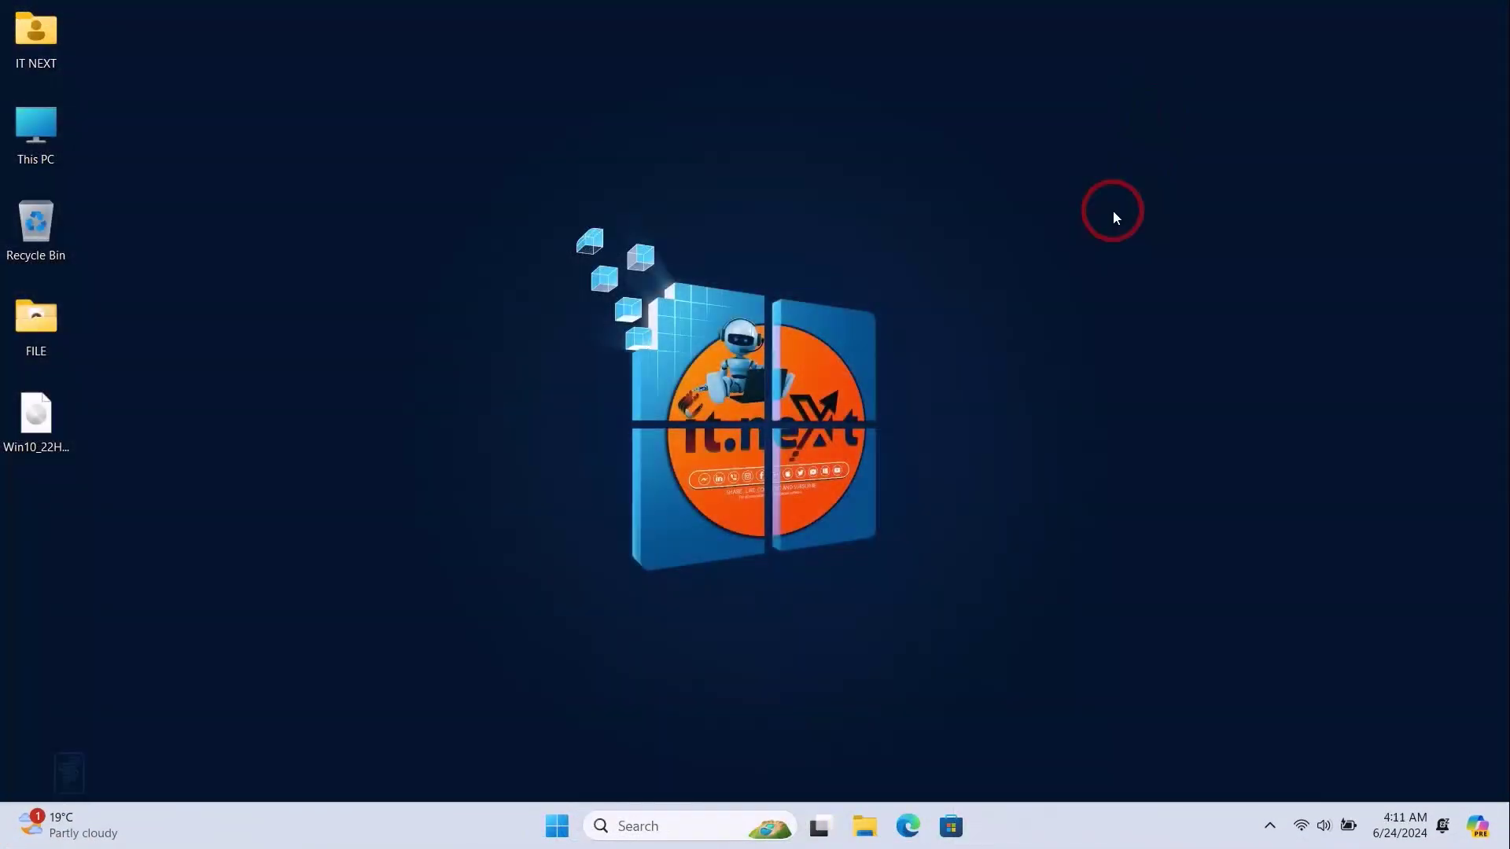
pyautogui.rightClick(1110, 210)
pyautogui.click(1157, 298)
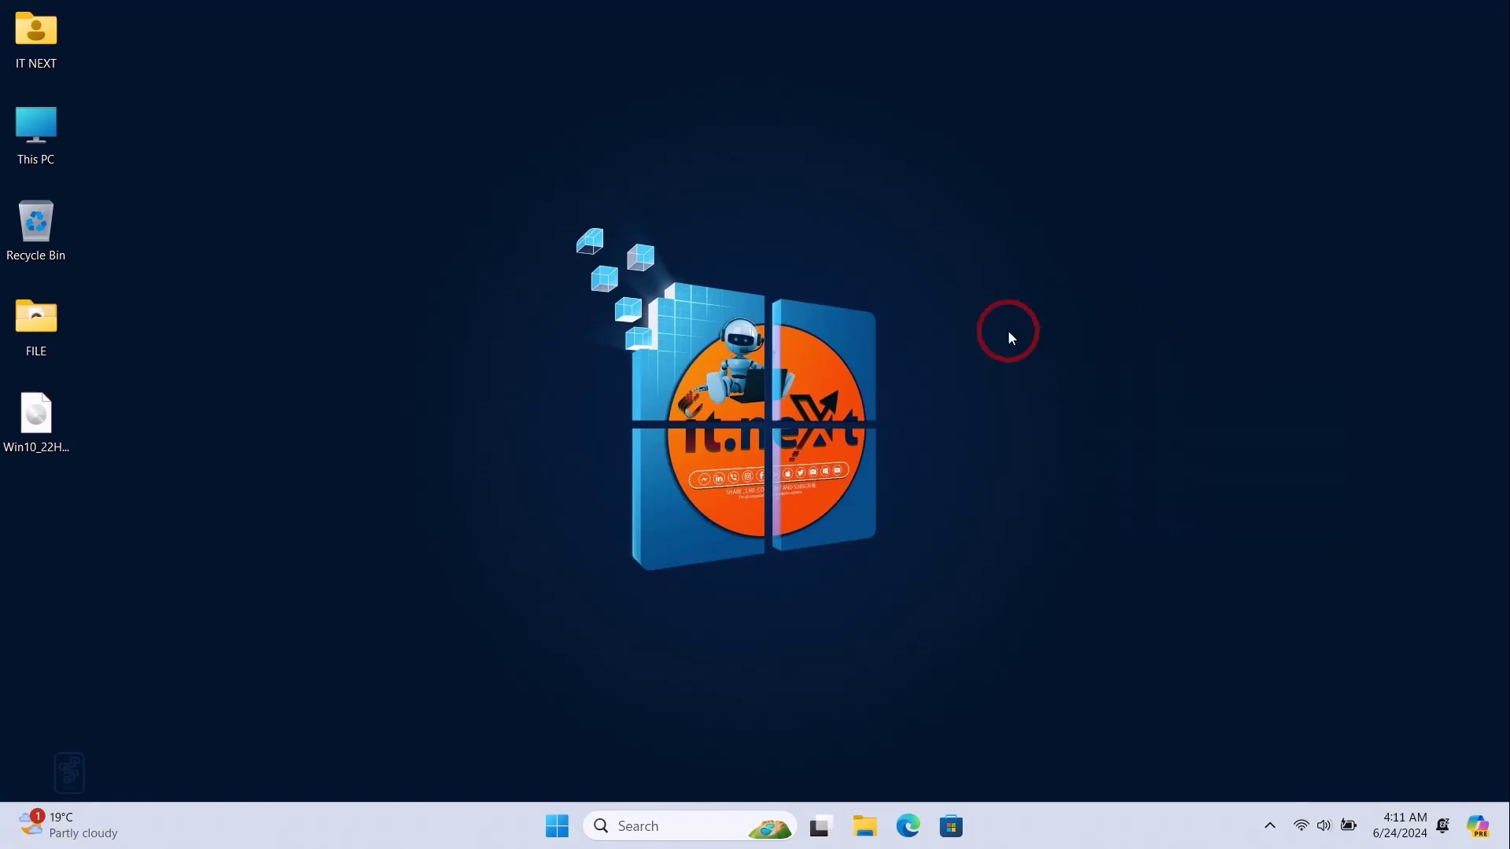
pyautogui.click(24, 428)
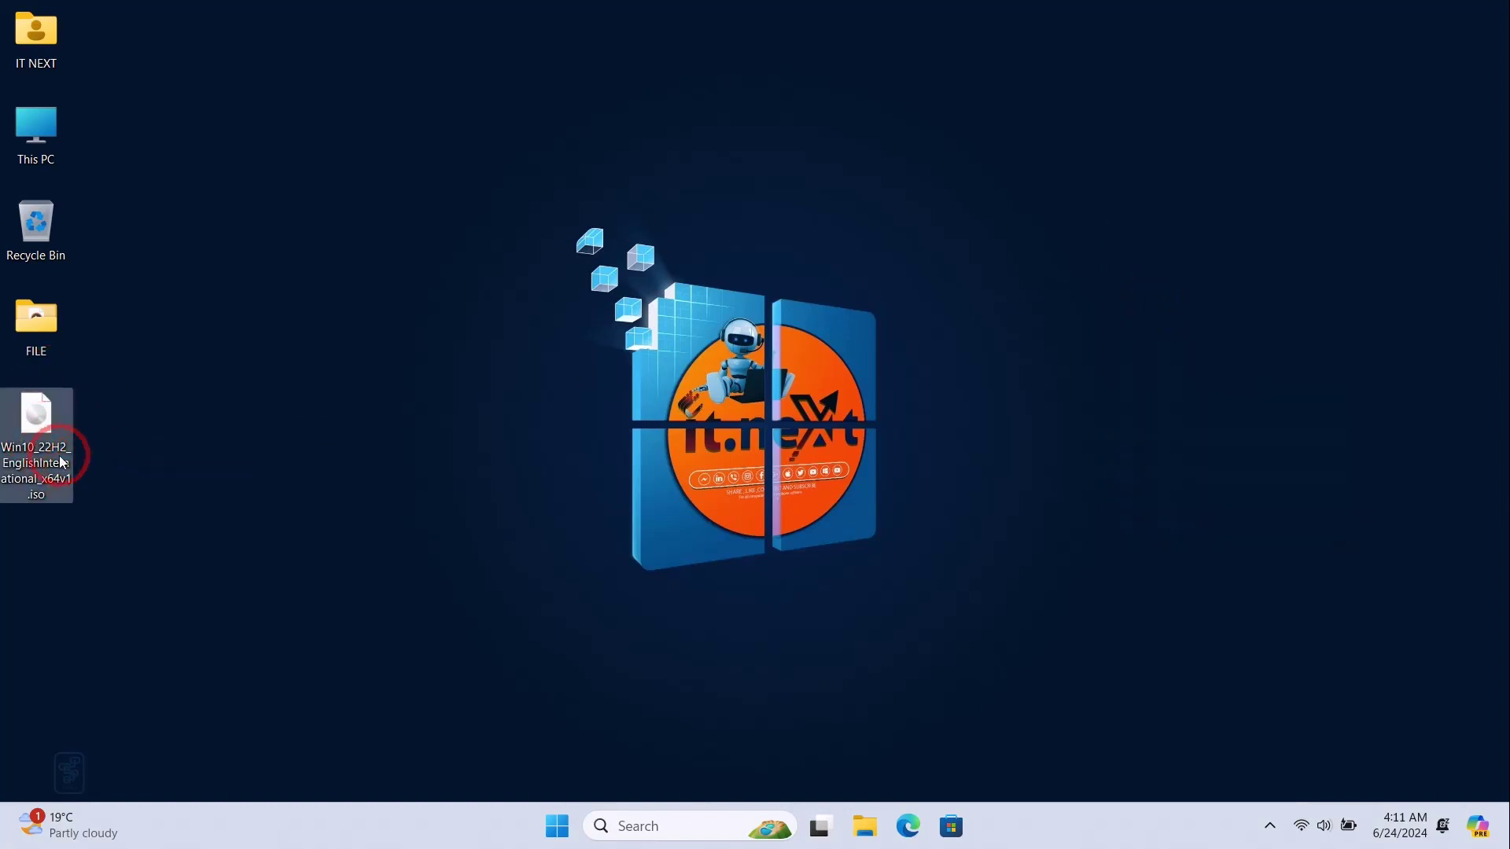
pyautogui.click(190, 647)
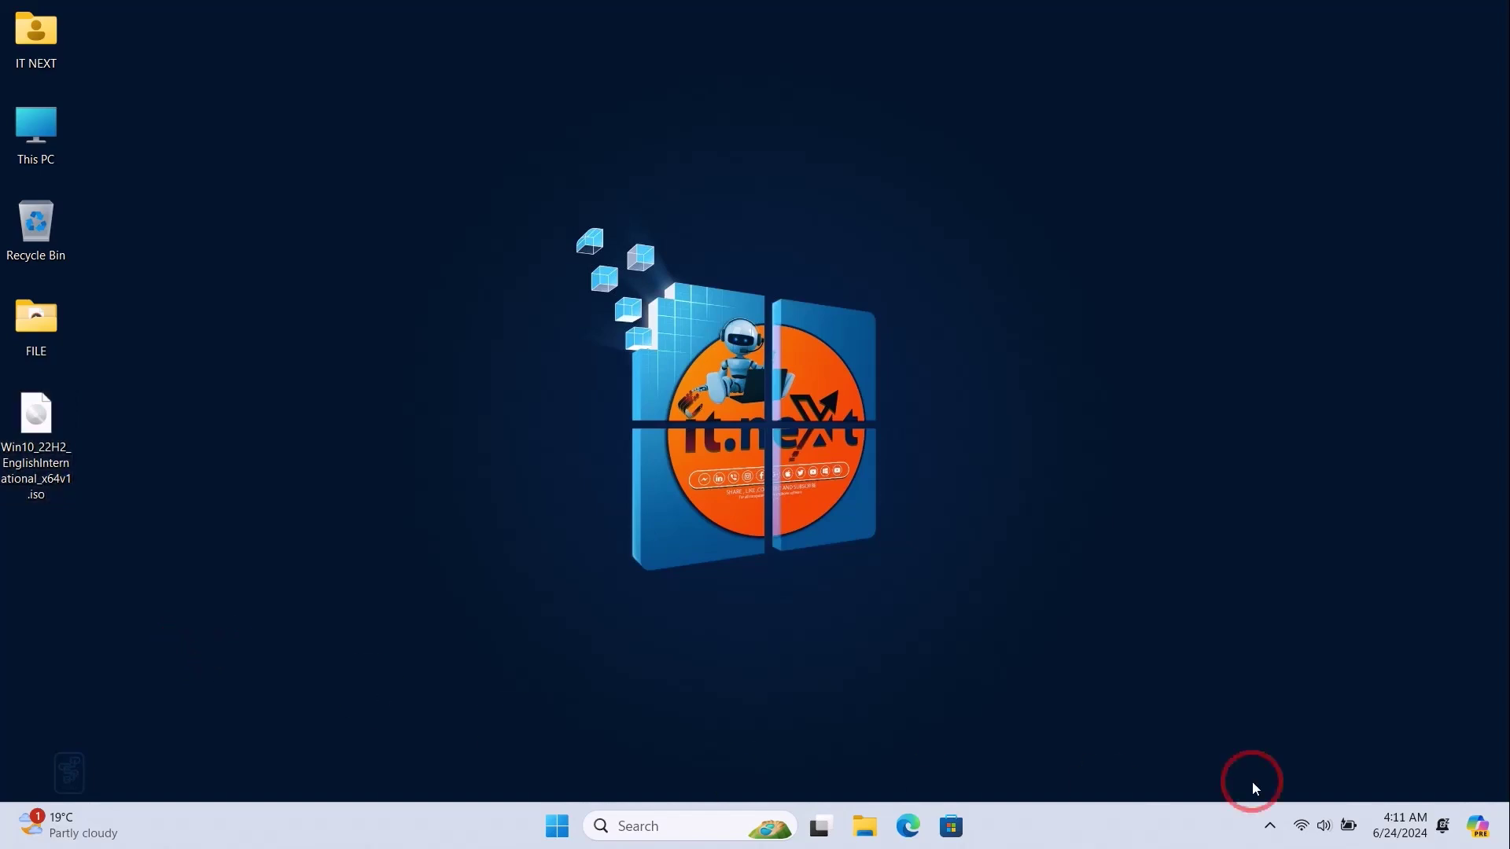
pyautogui.rightClick(1384, 336)
pyautogui.click(1323, 411)
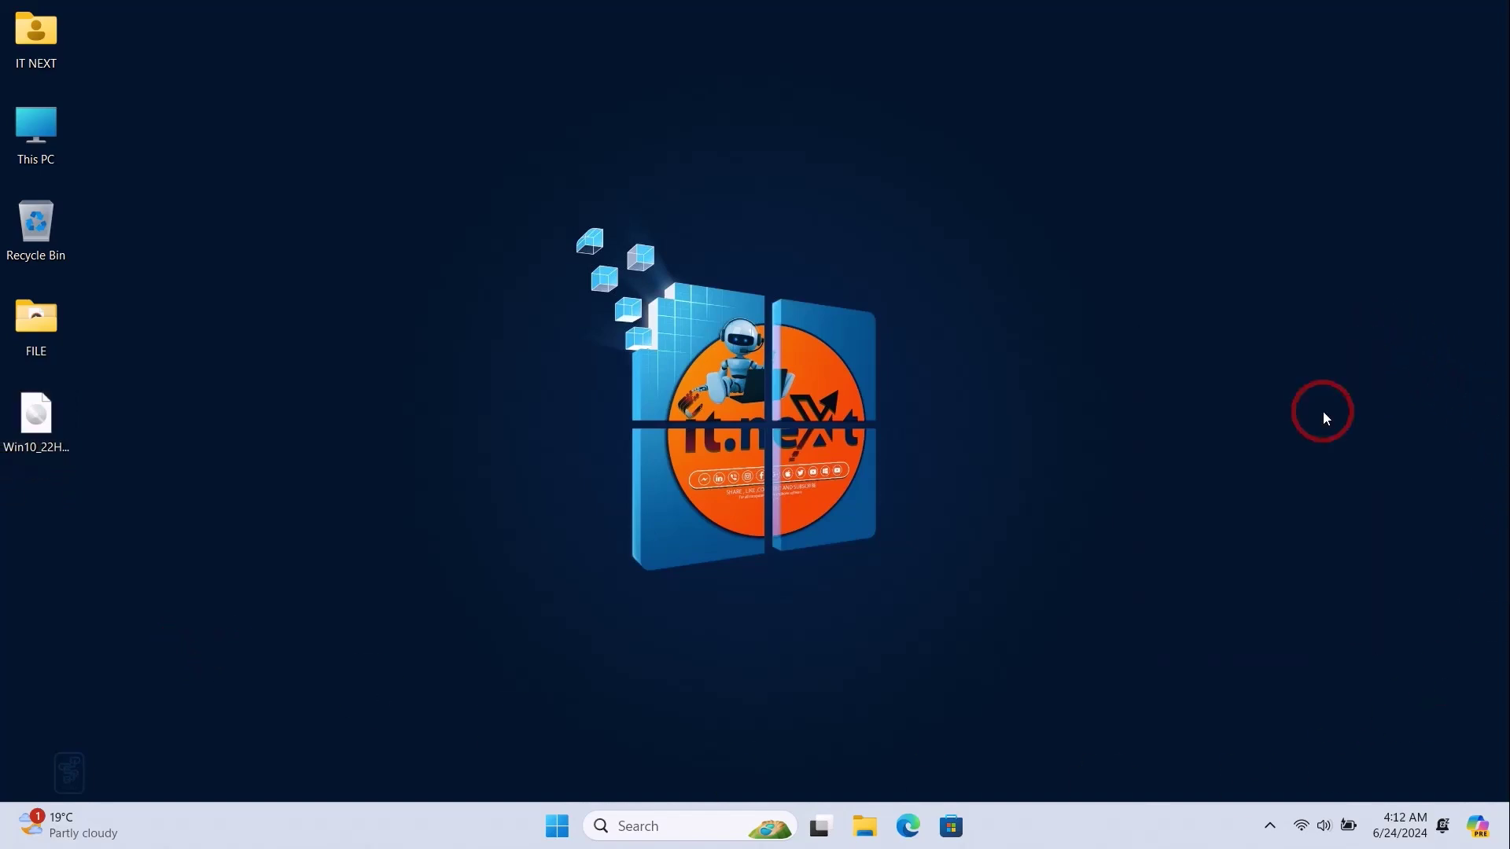
pyautogui.rightClick(1334, 384)
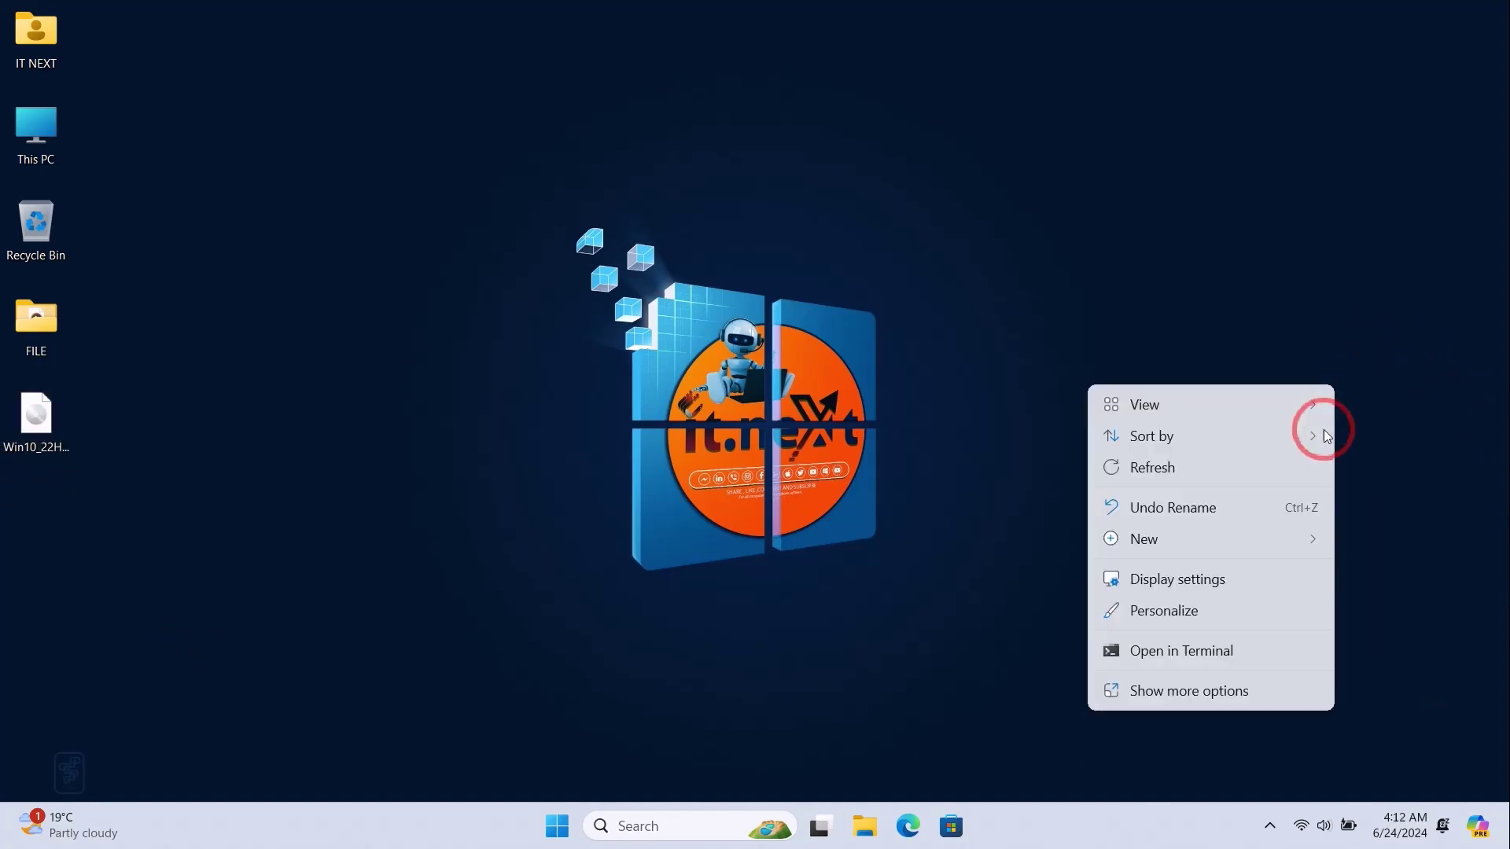
pyautogui.click(1300, 465)
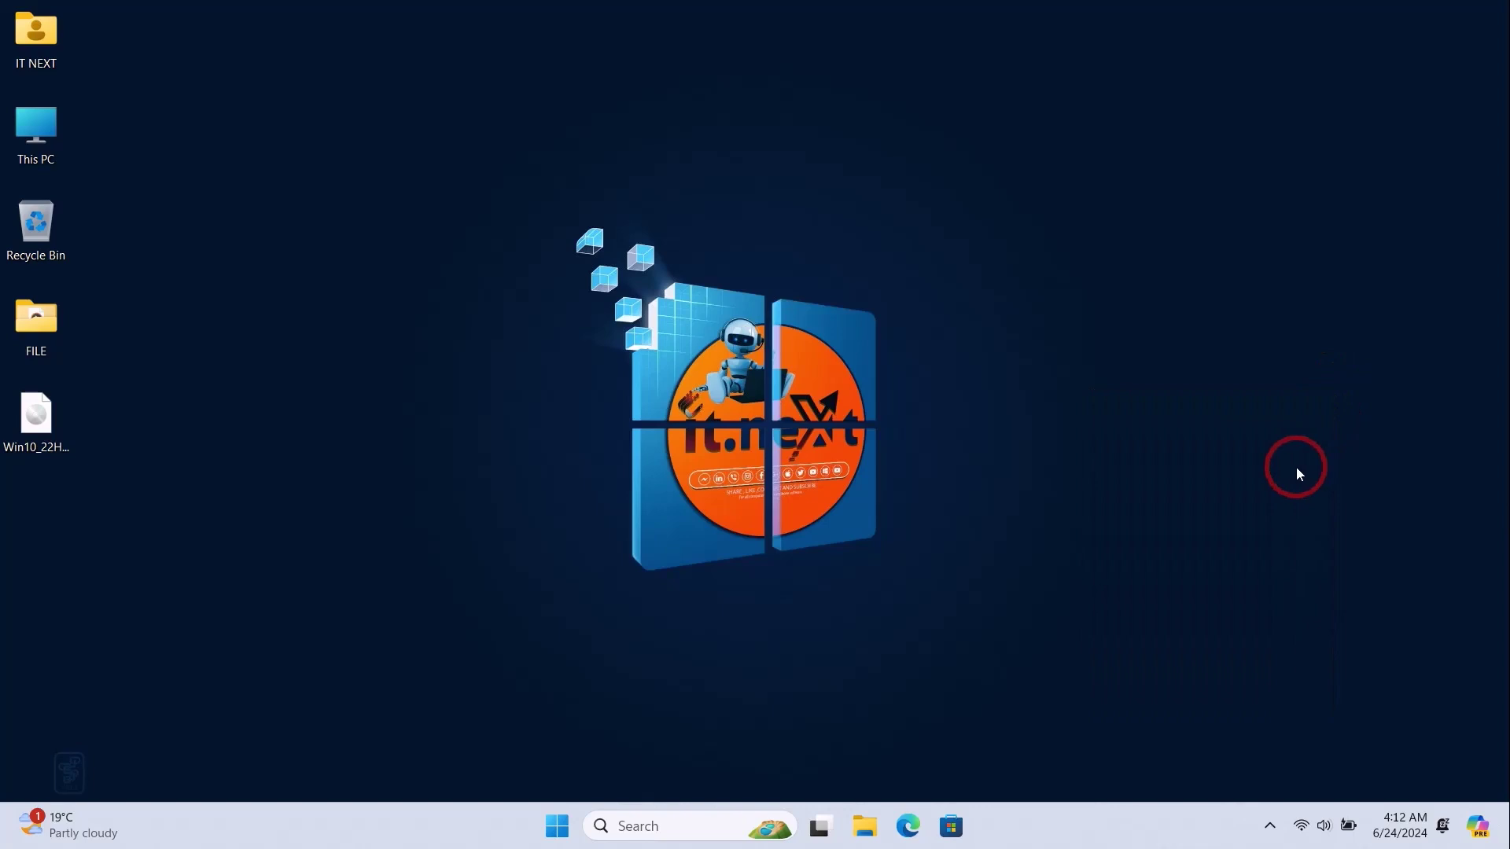